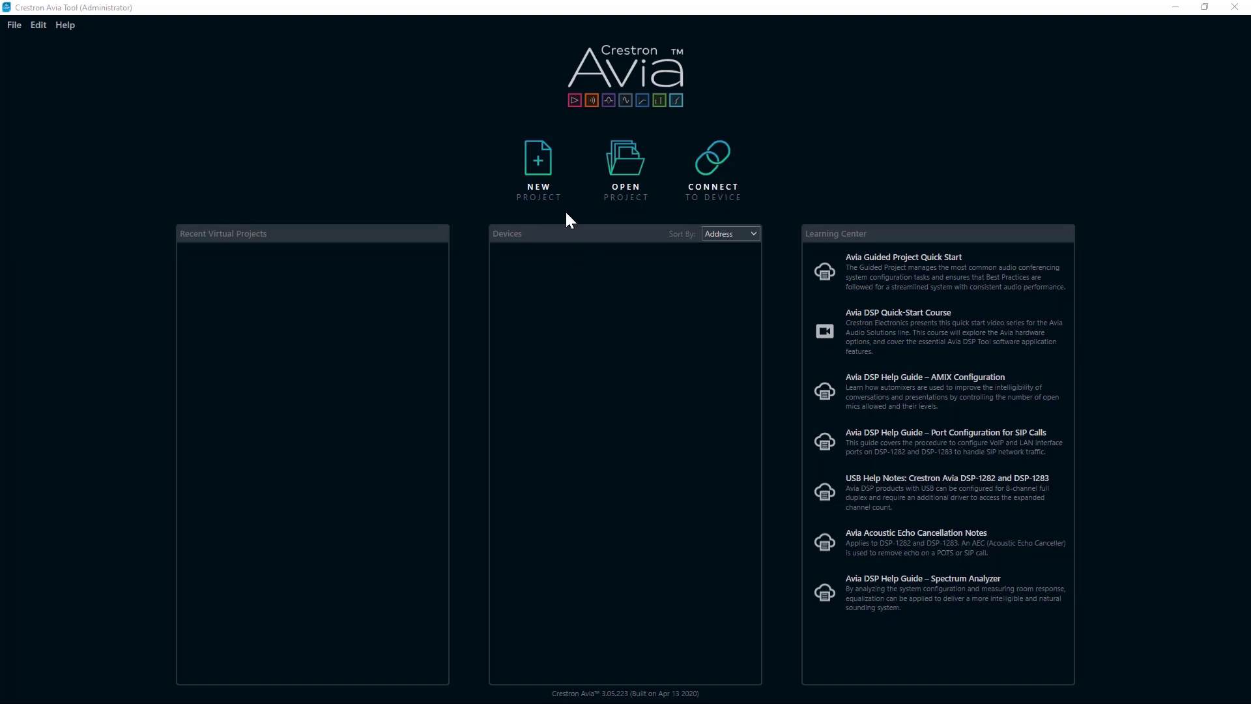
{"action": "left_click", "coordinate": [542, 168]}
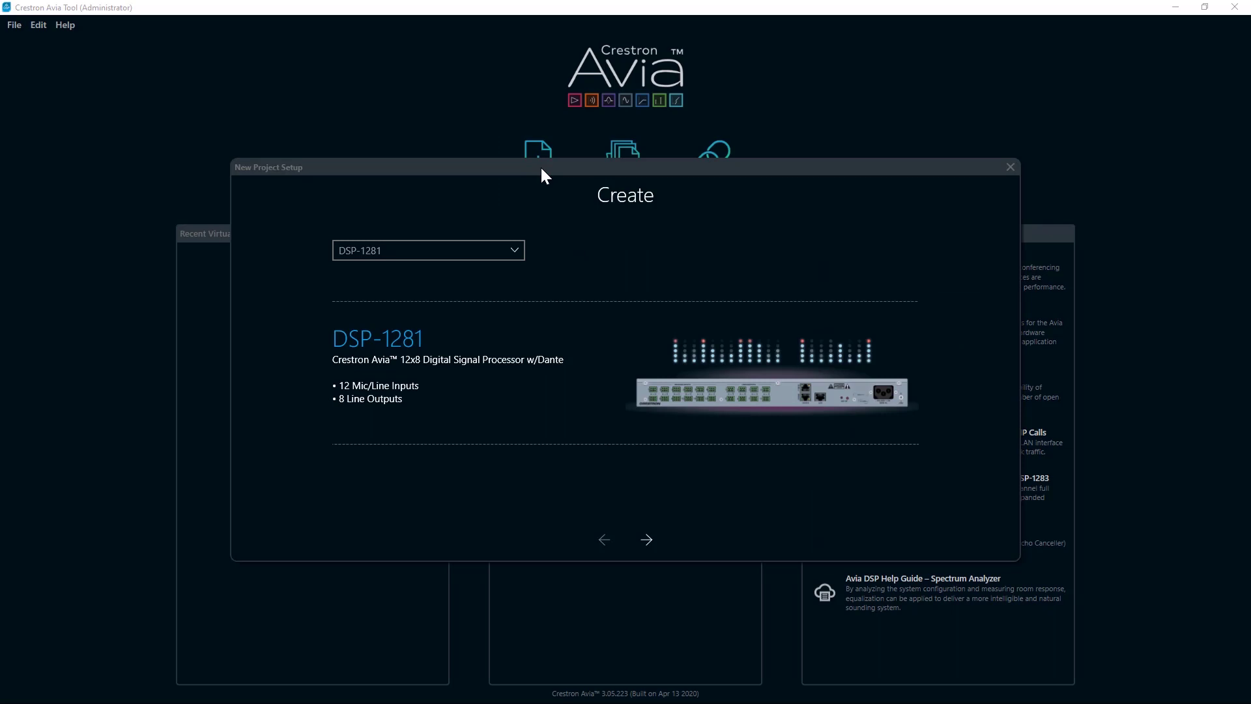
{"action": "left_click", "coordinate": [518, 249]}
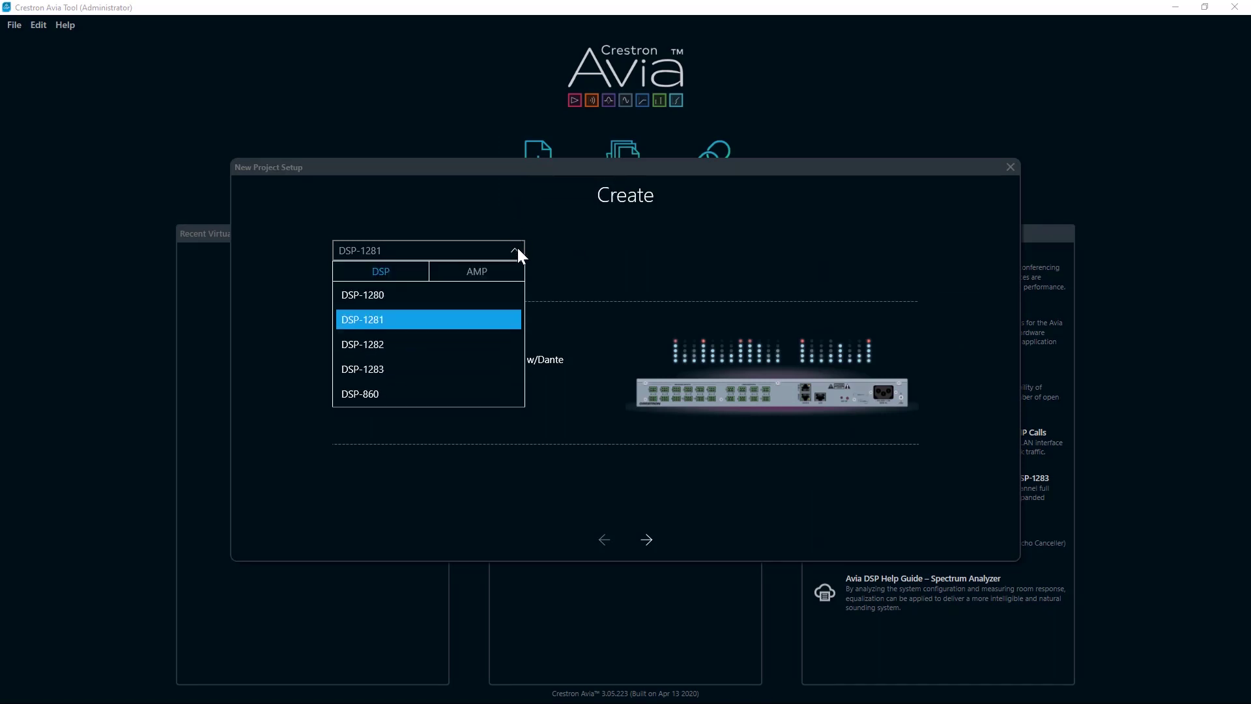
{"action": "left_click", "coordinate": [494, 272]}
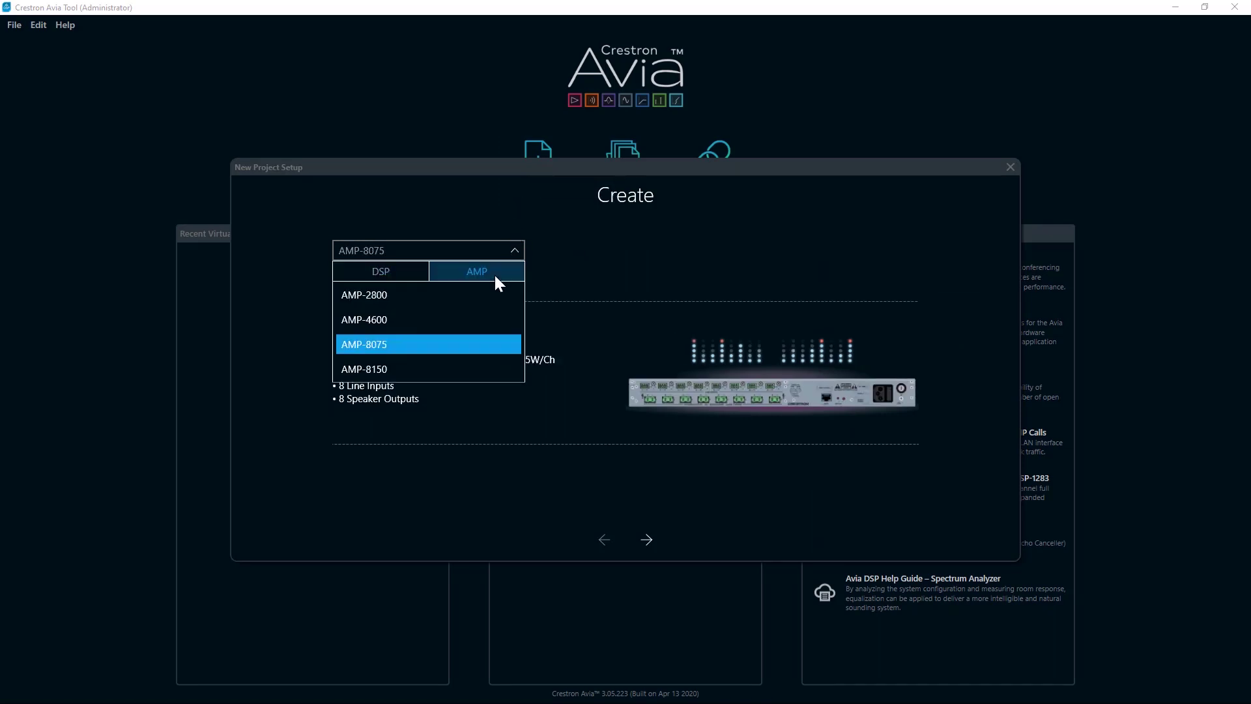
{"action": "left_click", "coordinate": [385, 268]}
{"action": "left_click", "coordinate": [381, 321]}
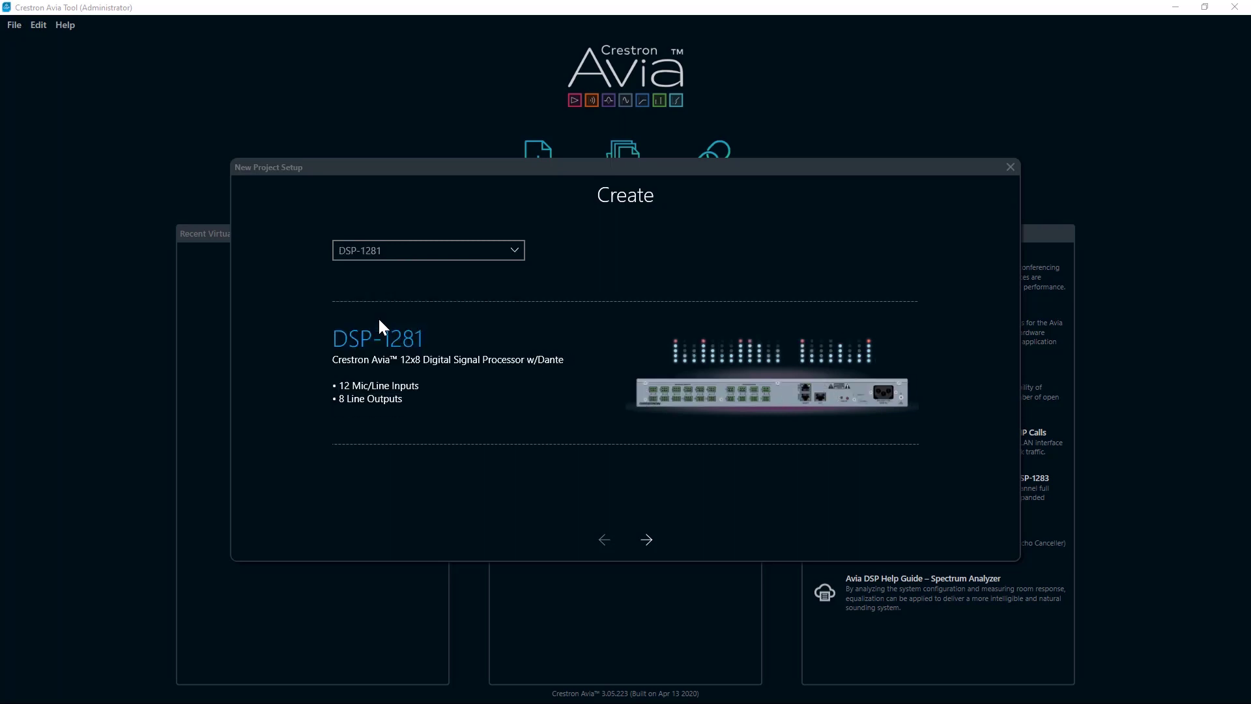
Step: Choose Blank Project and name the new DSP-1281 project 'Training'
{"action": "left_click", "coordinate": [646, 540]}
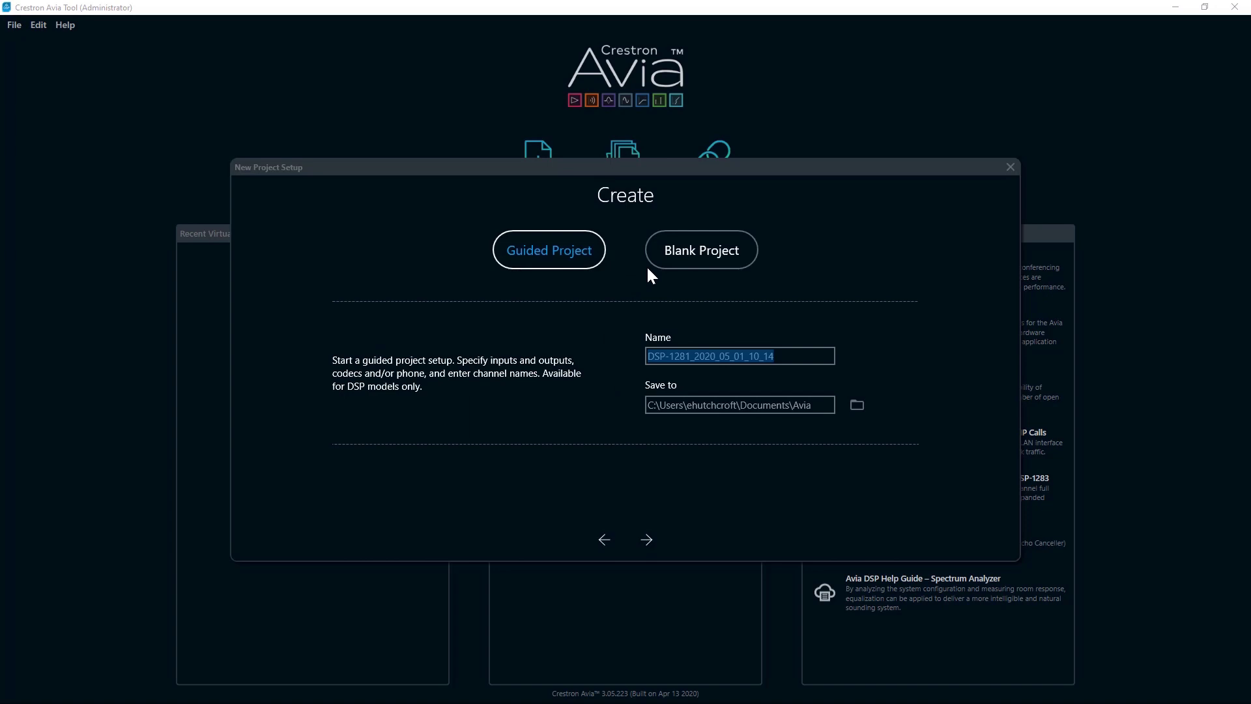
{"action": "left_click", "coordinate": [671, 240]}
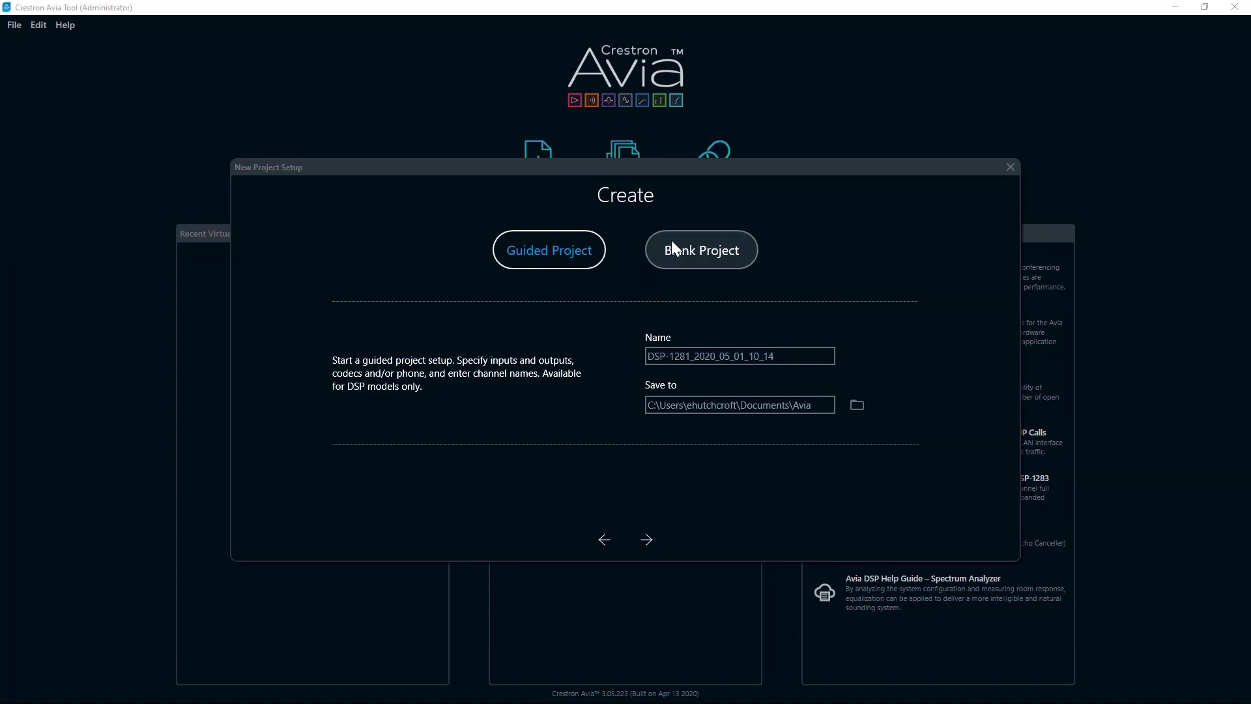
{"action": "left_click_drag", "start_coordinate": [790, 357], "coordinate": [600, 372]}
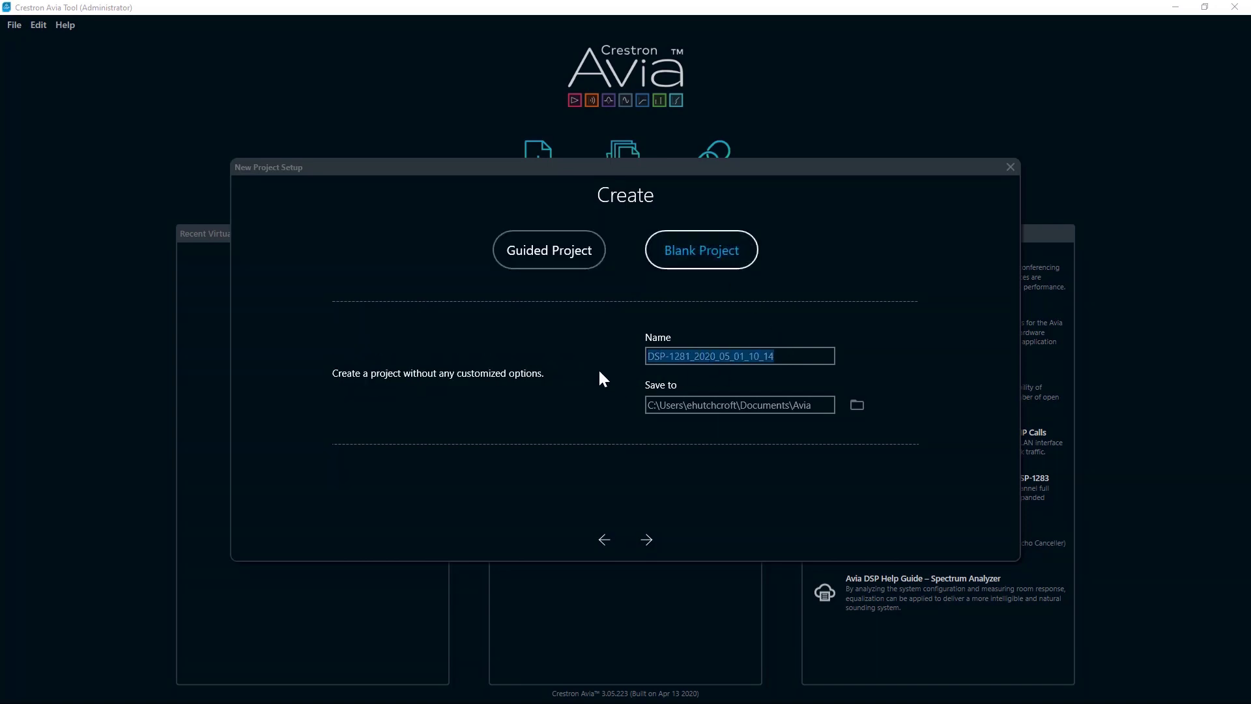
{"action": "type", "text": "Tra"}
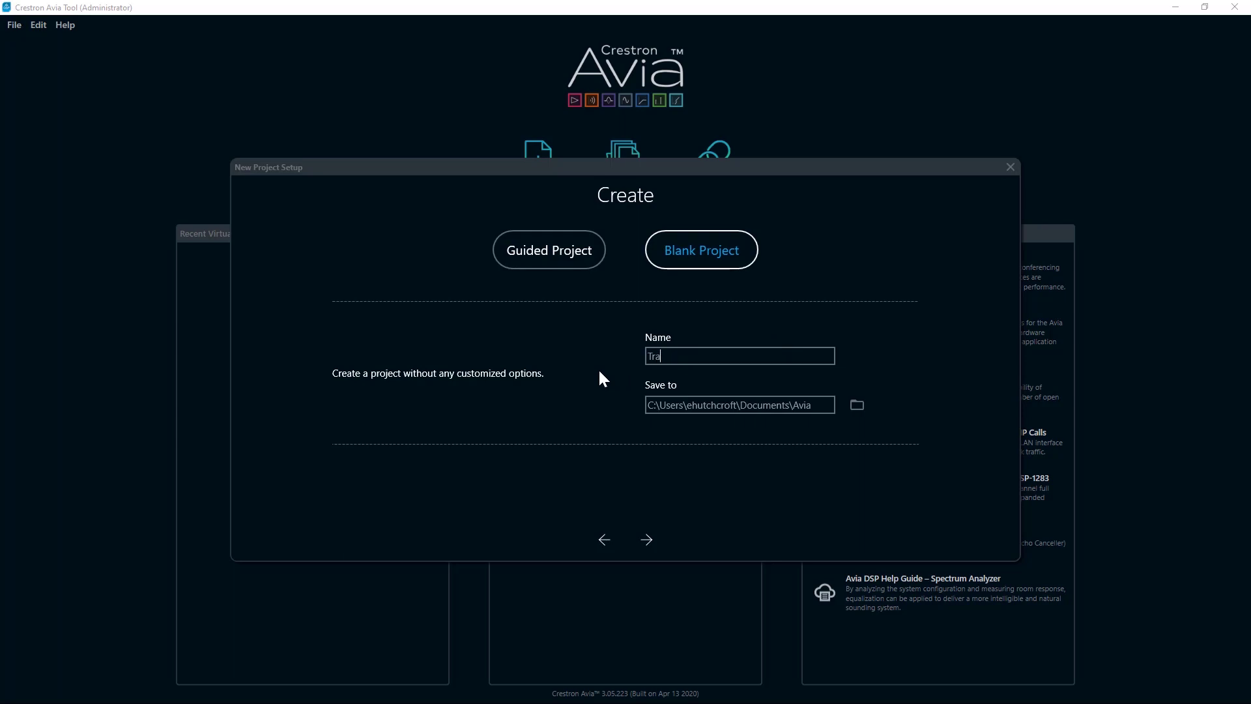
{"action": "type", "text": "ining"}
Step: Advance to the 'ready to create project' page for the Training DSP-1281 project
{"action": "left_click", "coordinate": [646, 540]}
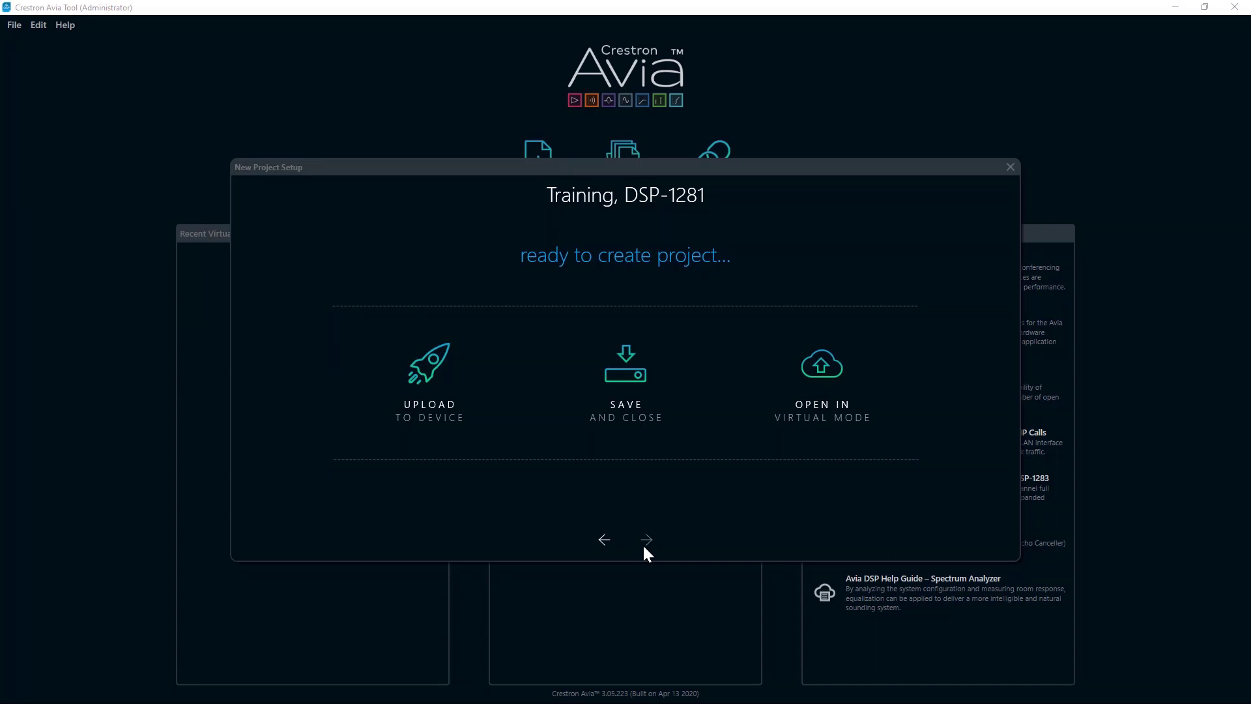
Step: Choose Upload to Device and select the DSP-1281 found by an Ethernet scan
{"action": "left_click", "coordinate": [417, 385]}
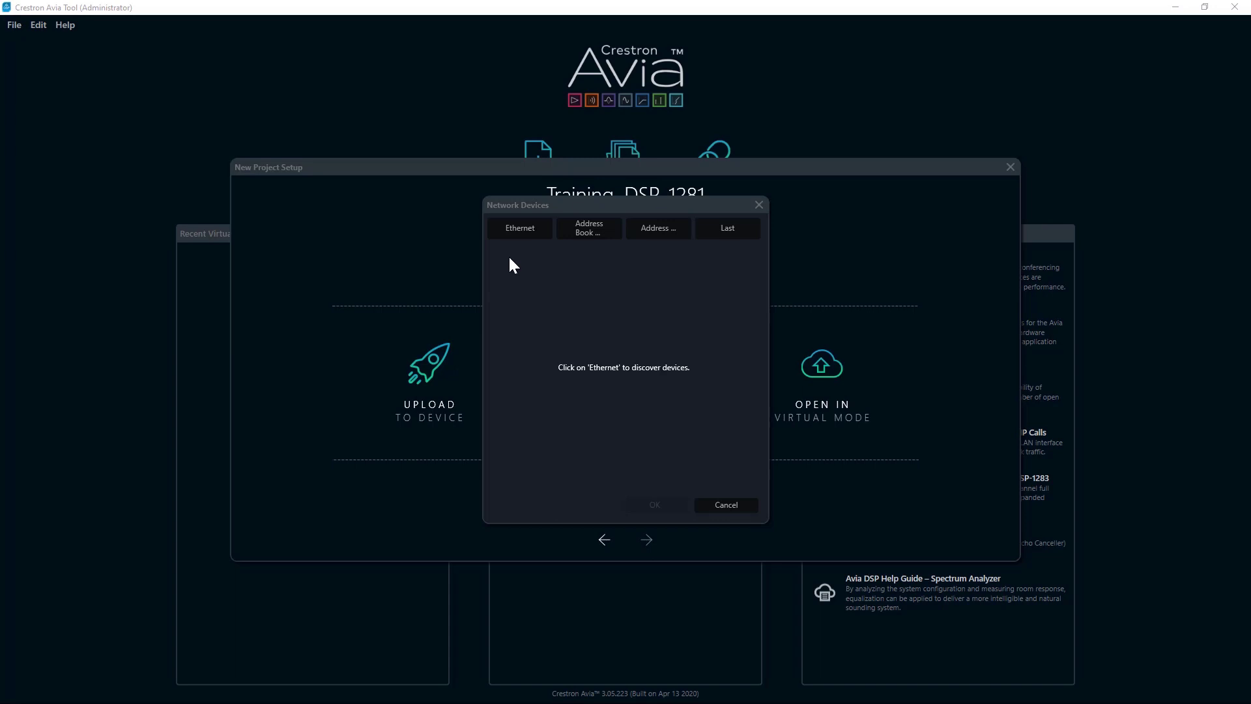
{"action": "left_click", "coordinate": [516, 232]}
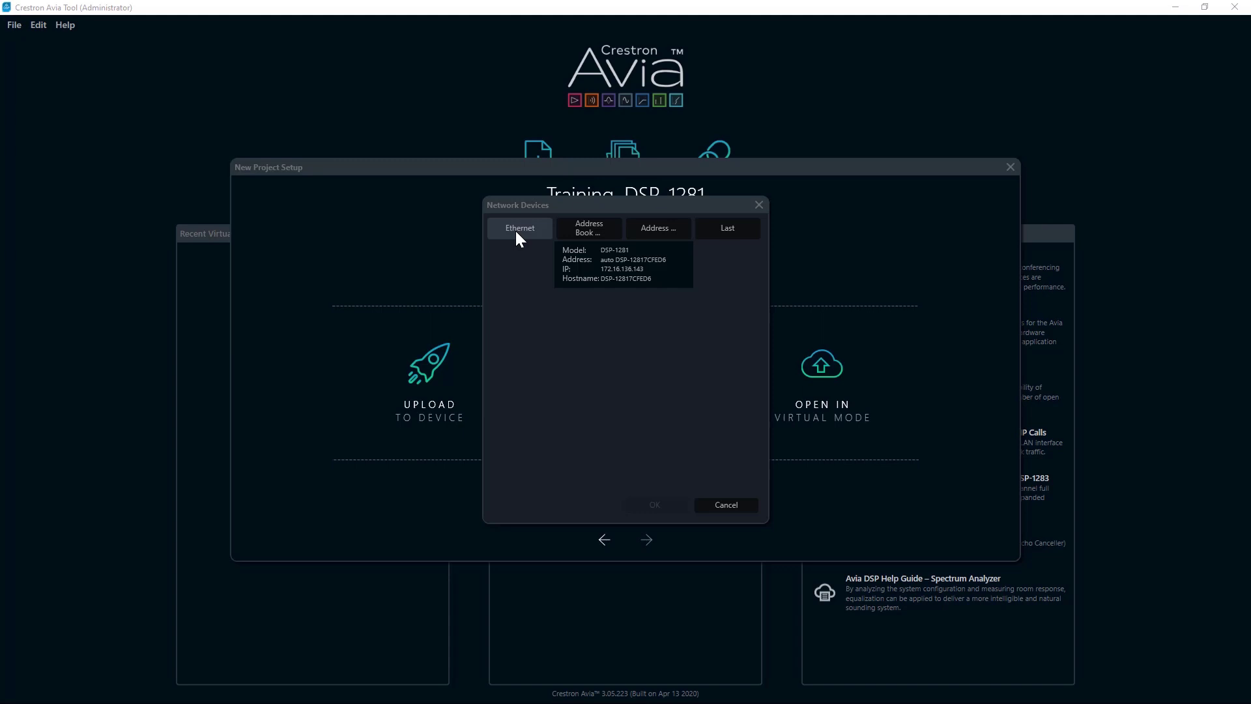
{"action": "left_click", "coordinate": [604, 267]}
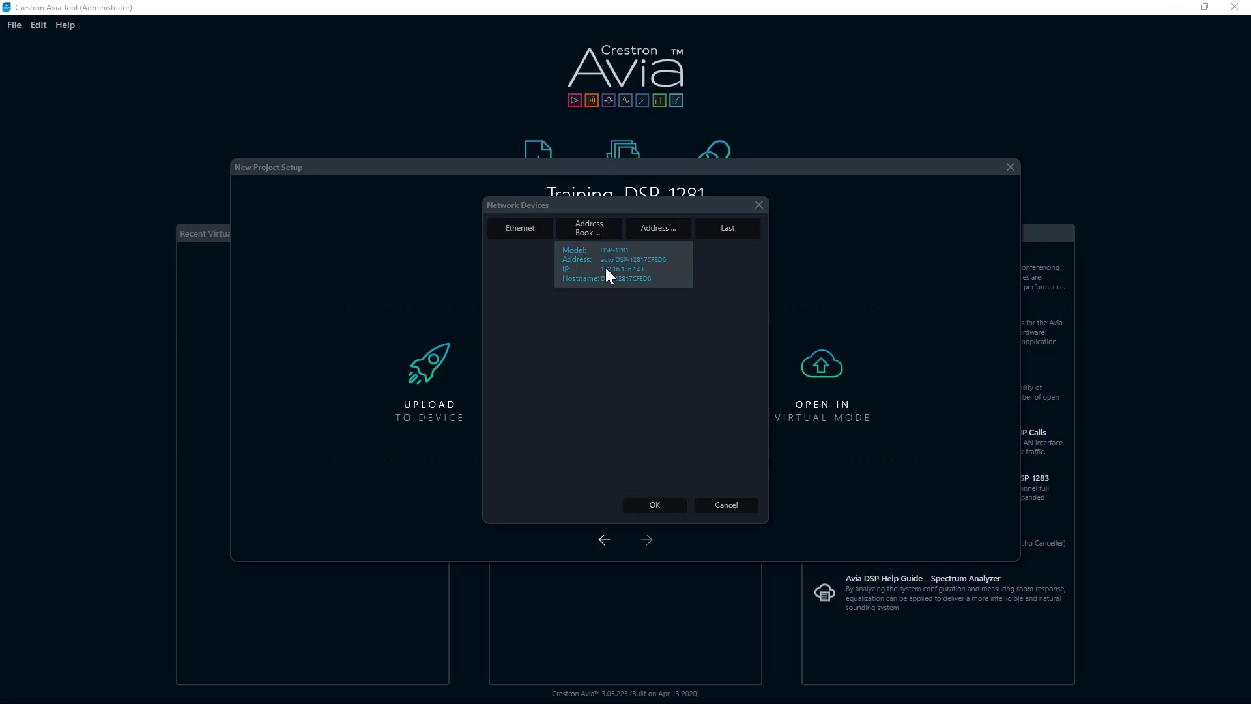
Step: Confirm the DSP-1281 so the Training(1) project is created and uploaded to it
{"action": "left_click", "coordinate": [651, 503]}
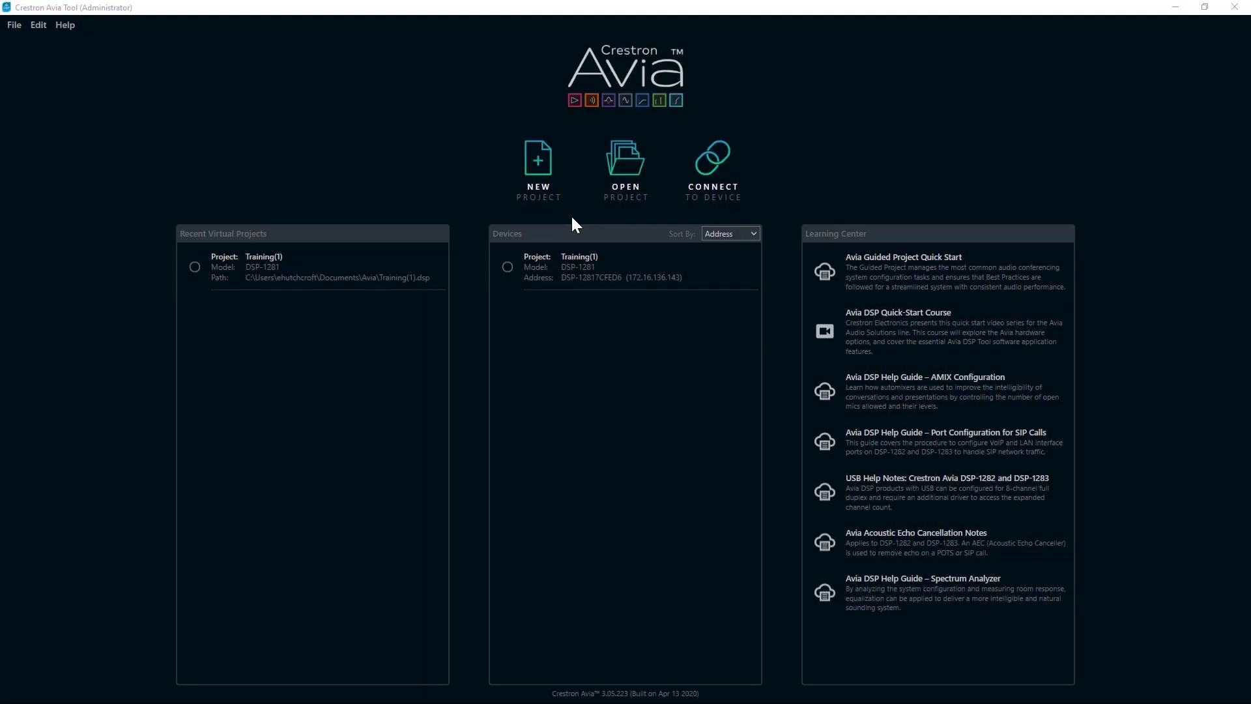
Step: Start a second DSP-1281 project as a Guided Project named 'Guided'
{"action": "left_click", "coordinate": [535, 186]}
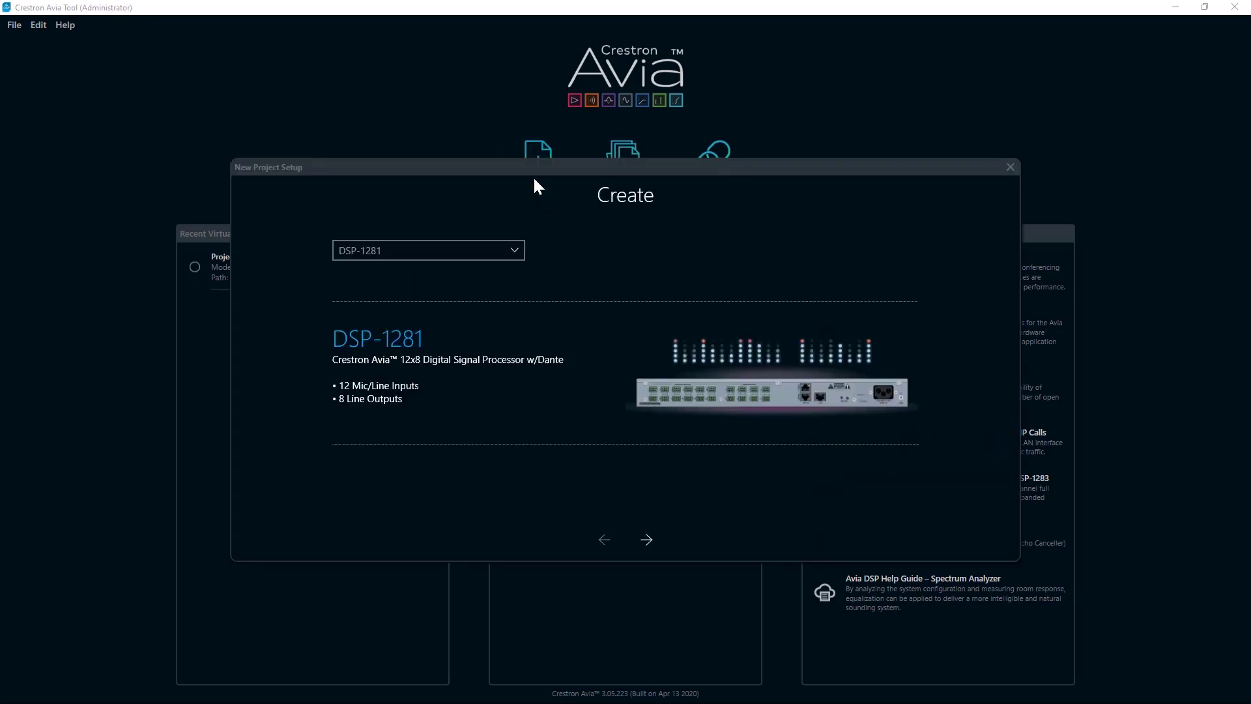
{"action": "left_click", "coordinate": [646, 540]}
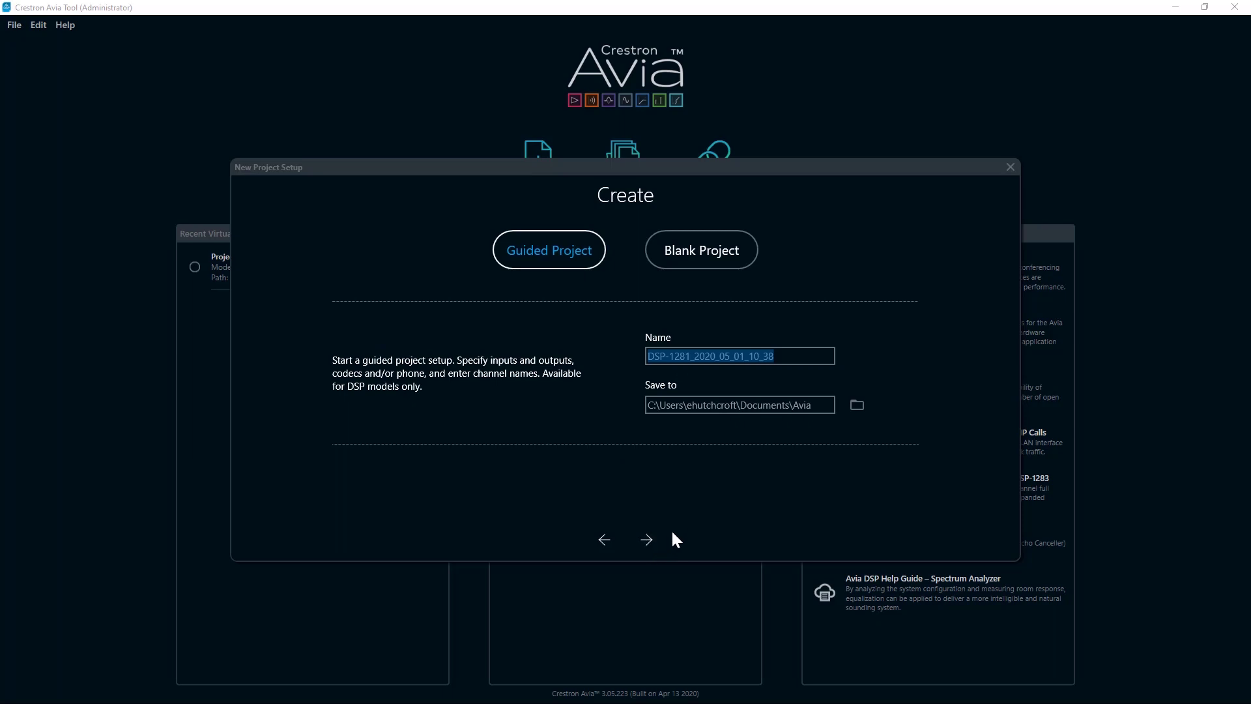
{"action": "left_click", "coordinate": [550, 258]}
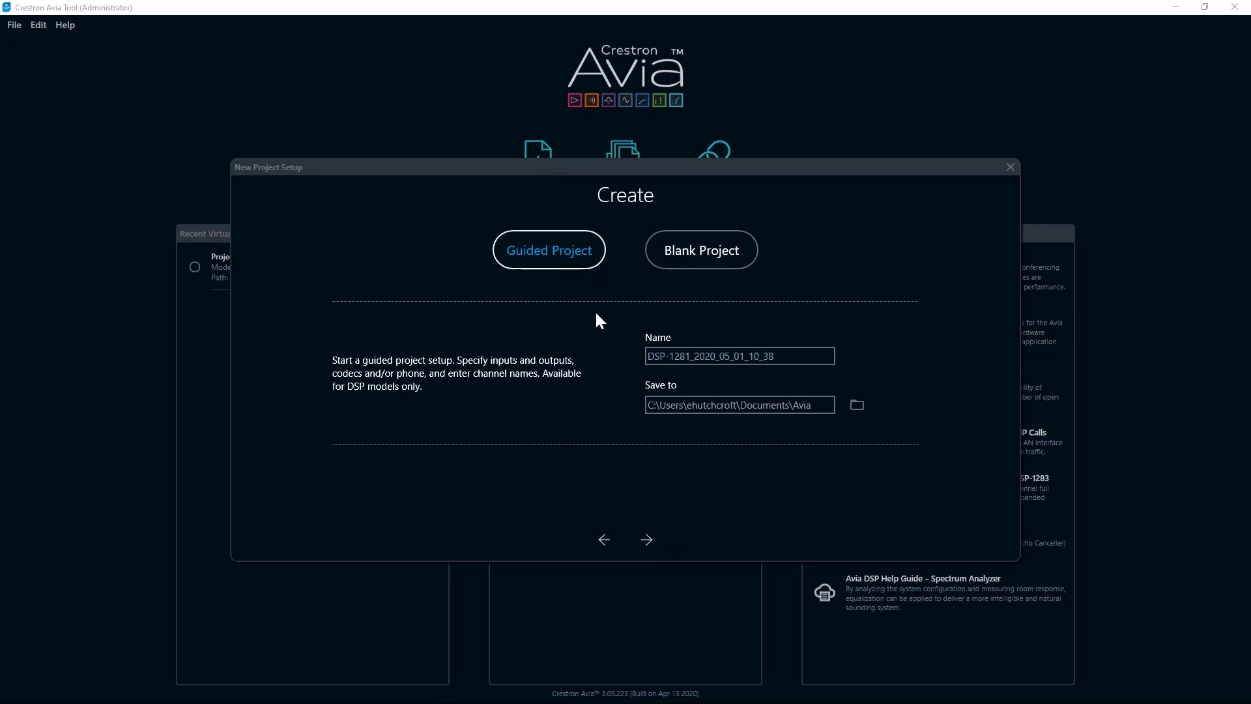
{"action": "left_click_drag", "start_coordinate": [793, 352], "coordinate": [610, 350]}
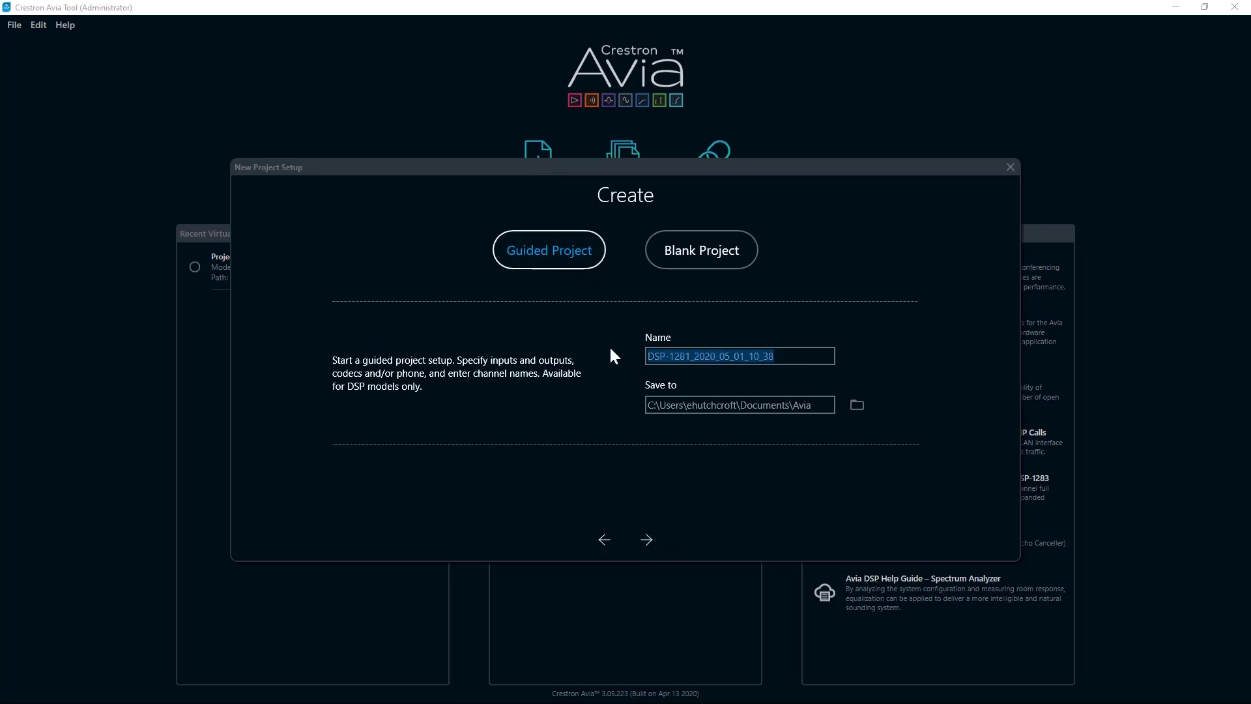
{"action": "type", "text": "Guid"}
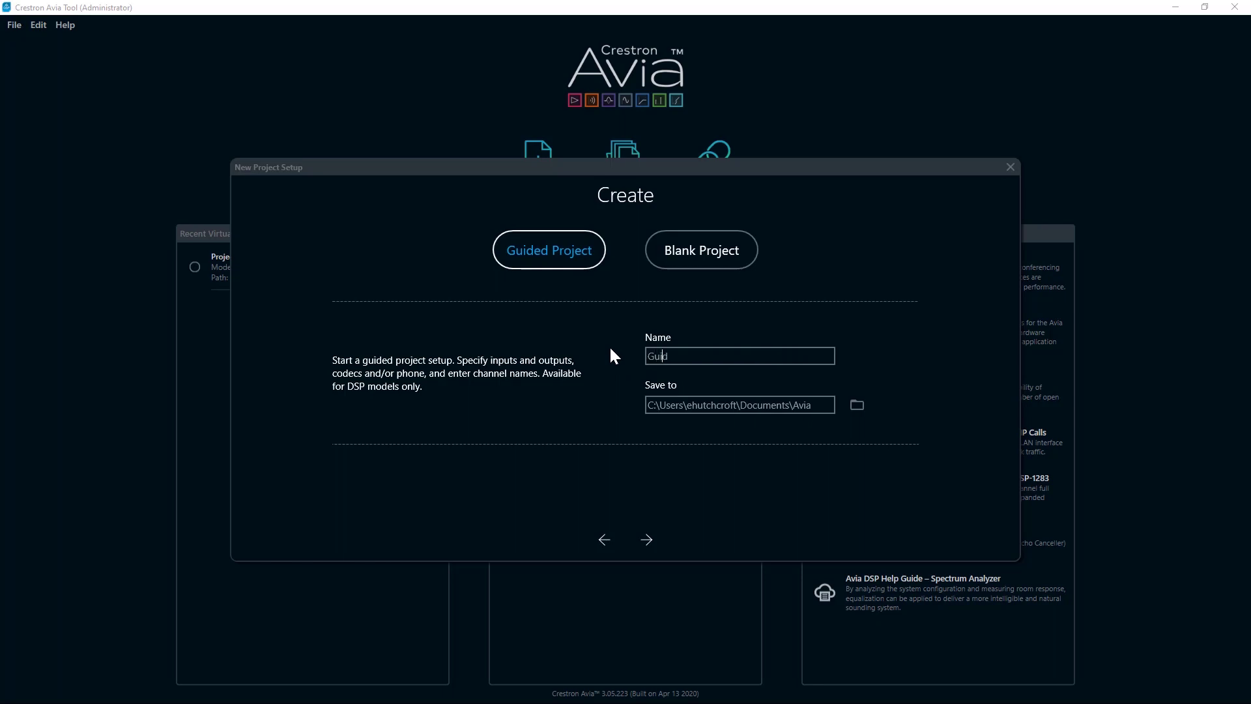
{"action": "type", "text": "ed"}
Step: Add Sennheiser ME35 and Sennheiser MEB104 microphones as inputs 1 and 2
{"action": "left_click", "coordinate": [640, 540]}
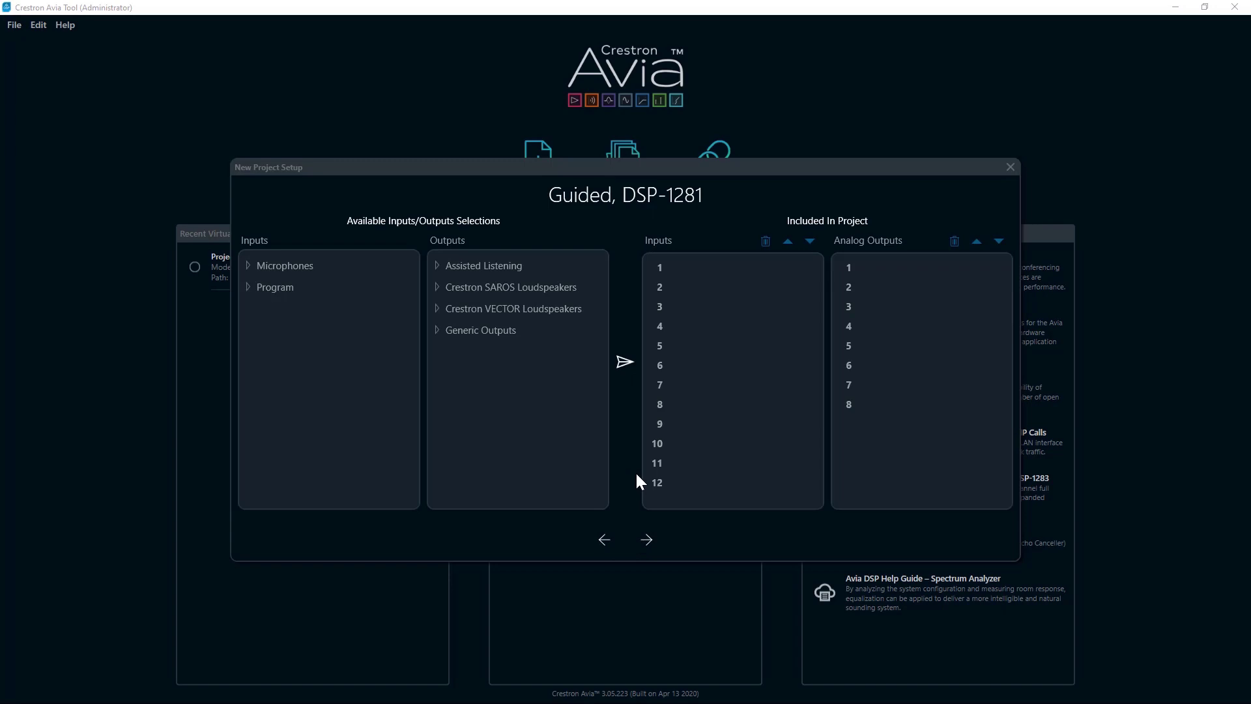
{"action": "left_click", "coordinate": [246, 266]}
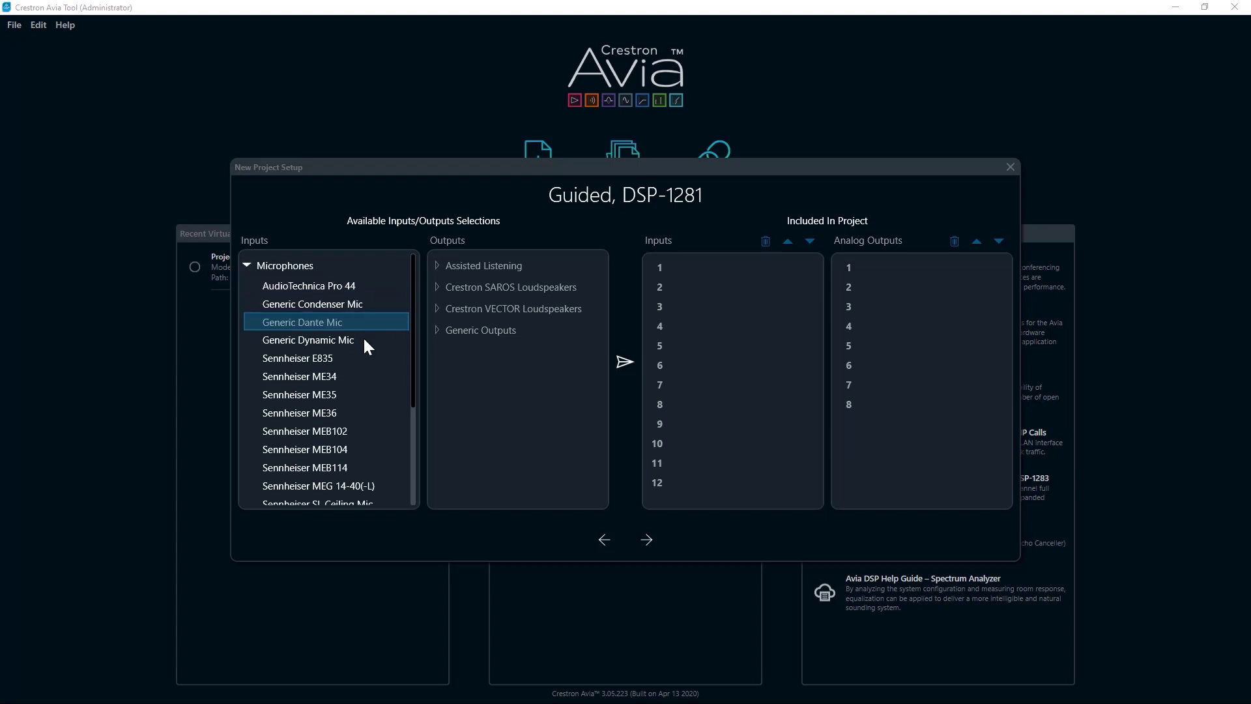
{"action": "double_click", "coordinate": [299, 394]}
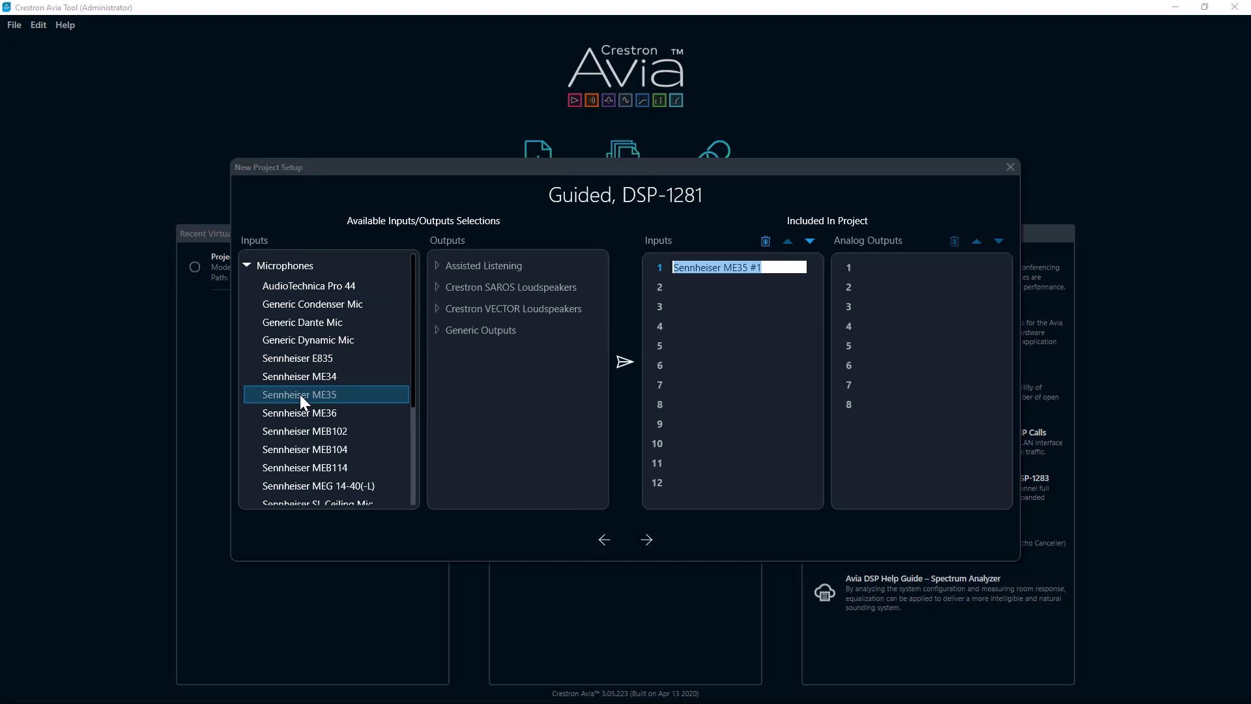
{"action": "scroll", "coordinate": [296, 411], "scroll_direction": "down", "scroll_amount": 3}
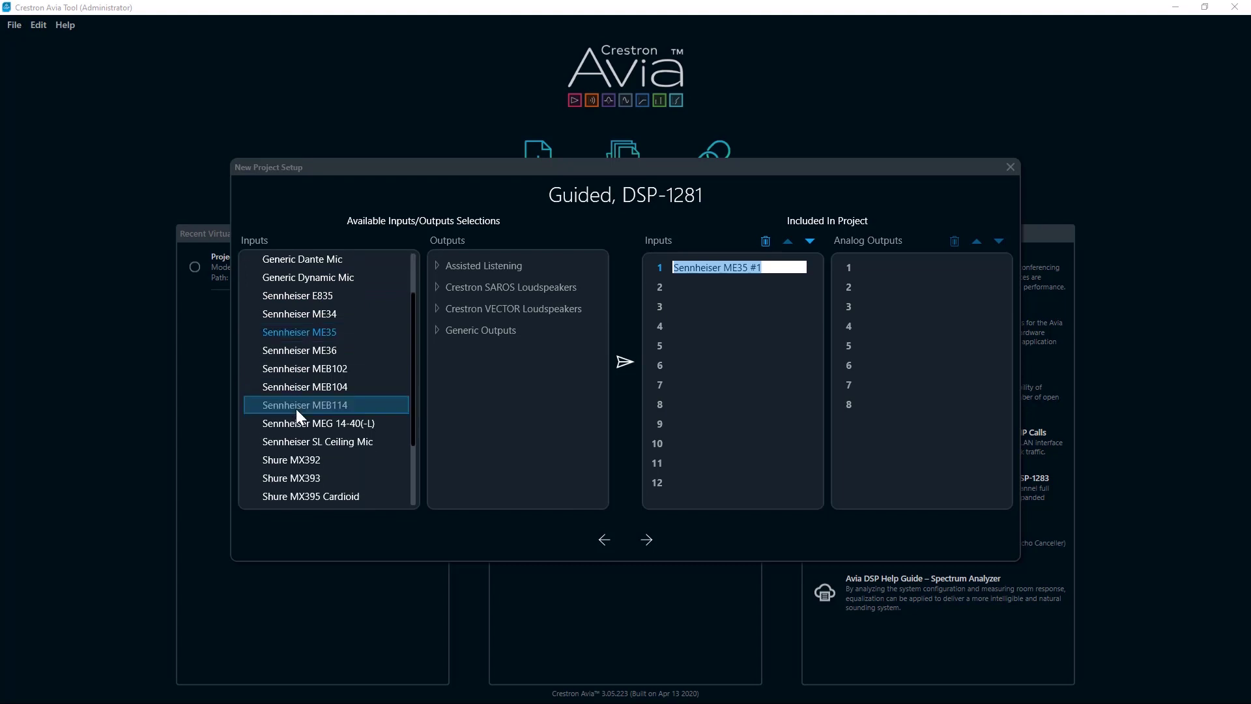
{"action": "scroll", "coordinate": [296, 409], "scroll_direction": "down", "scroll_amount": 1}
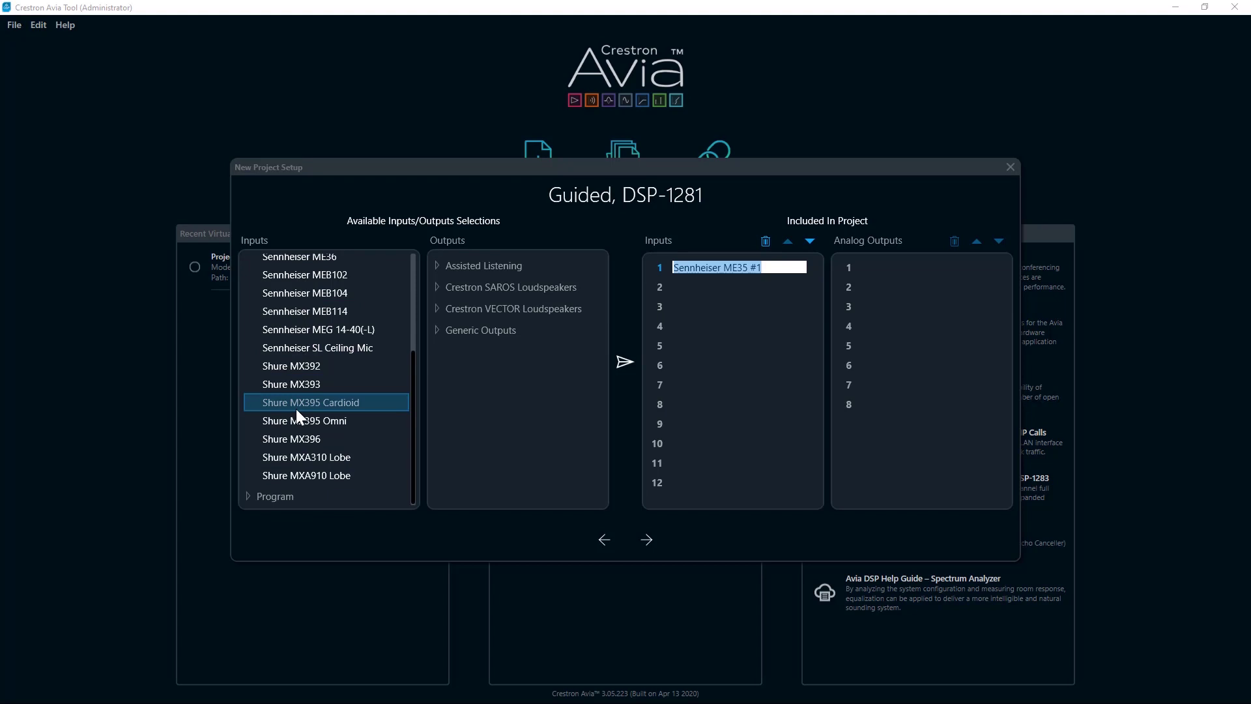
{"action": "double_click", "coordinate": [299, 291]}
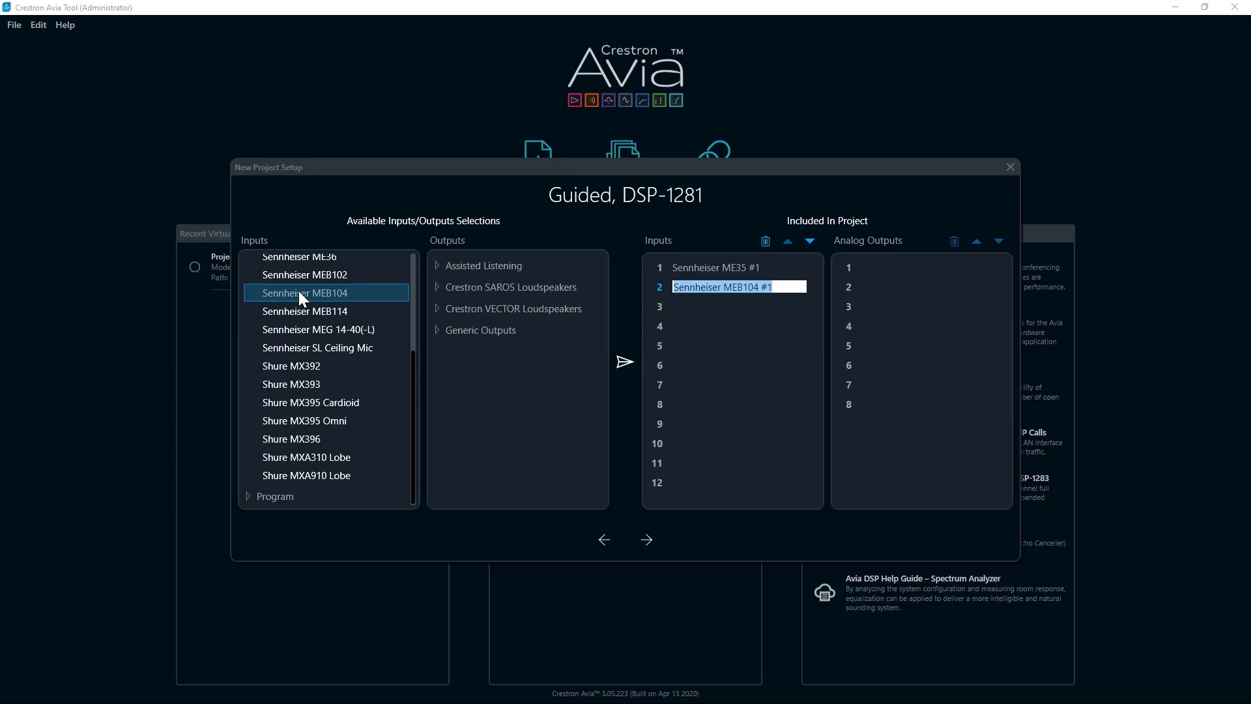
Step: Add a stereo Dante Source and a stereo Source as inputs 3–6
{"action": "left_click", "coordinate": [248, 495]}
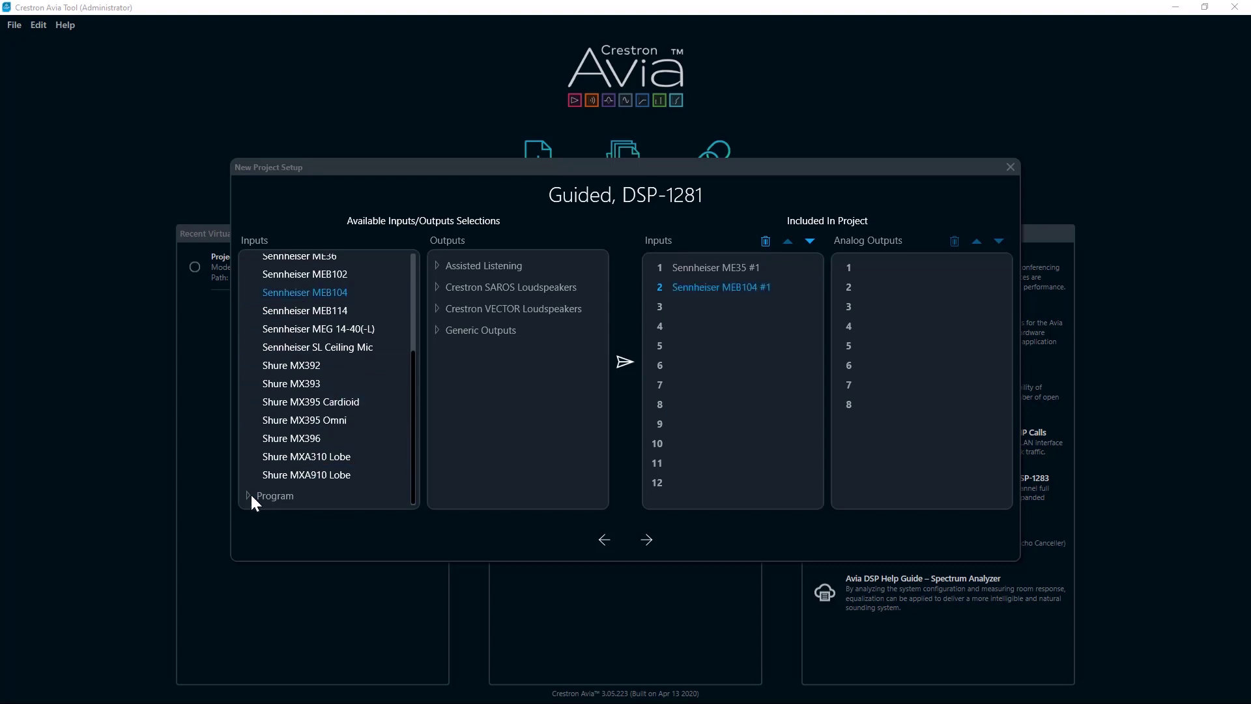
{"action": "scroll", "coordinate": [295, 463], "scroll_direction": "down", "scroll_amount": 2}
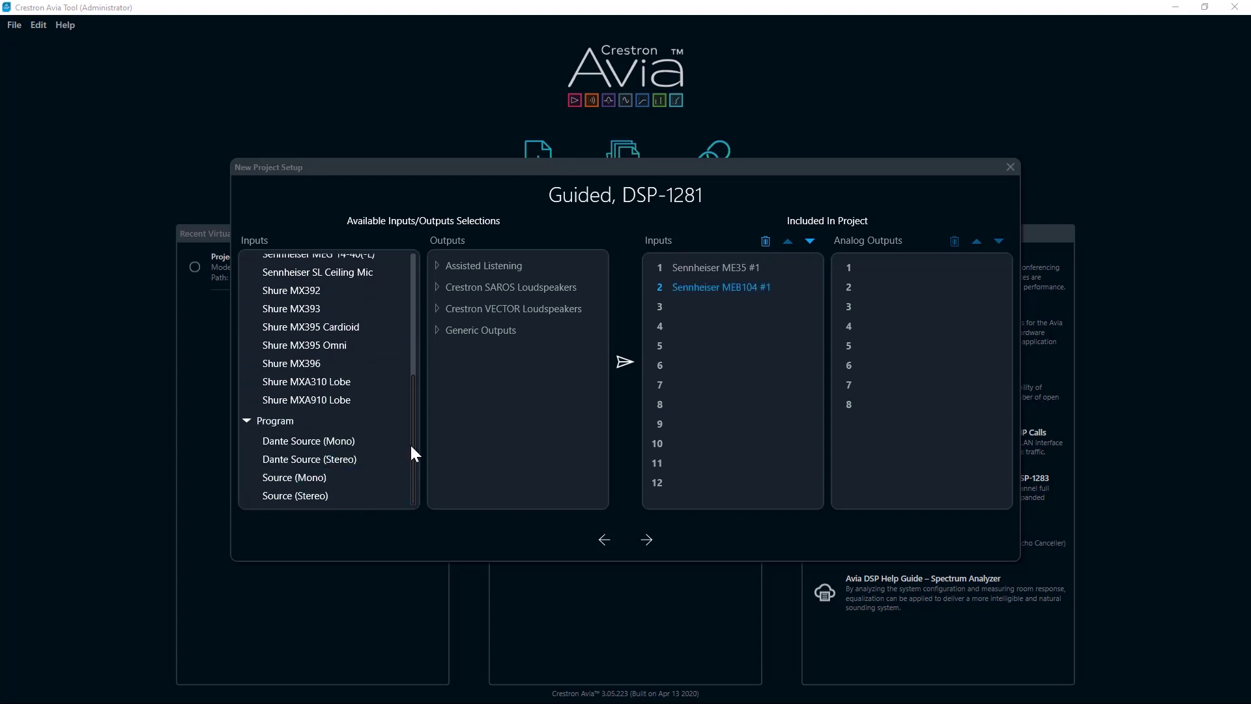
{"action": "double_click", "coordinate": [295, 460]}
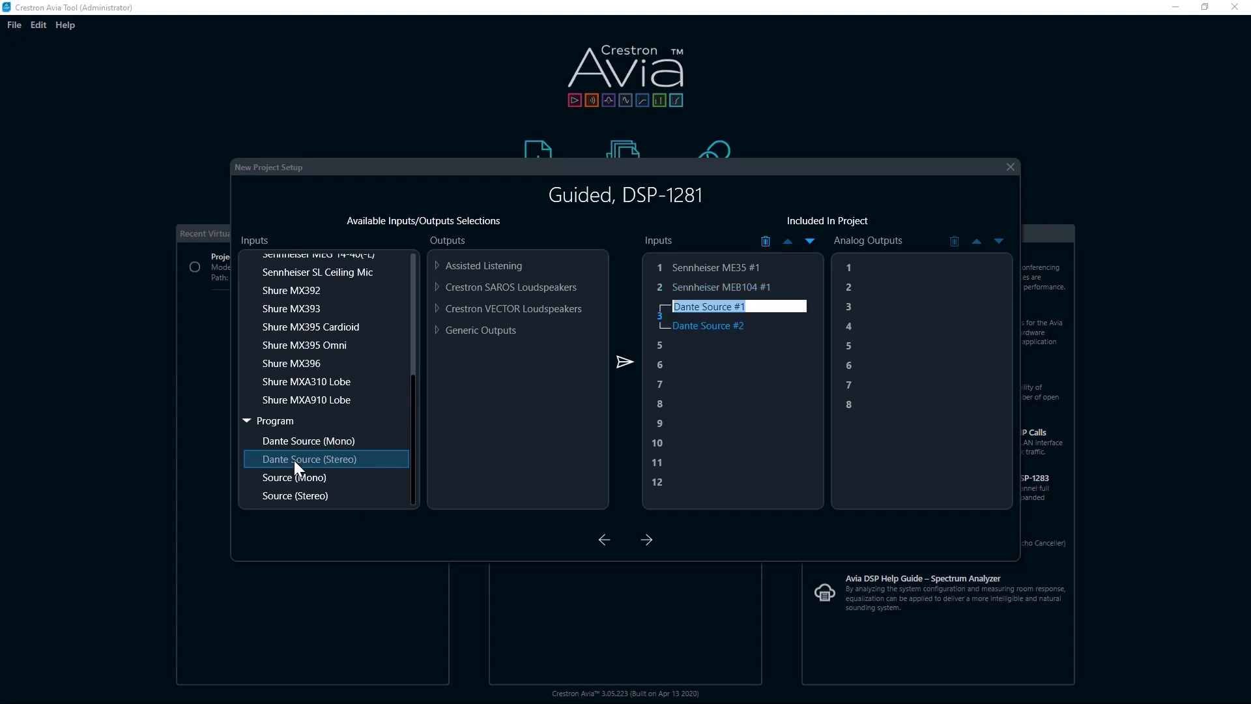
{"action": "double_click", "coordinate": [296, 495]}
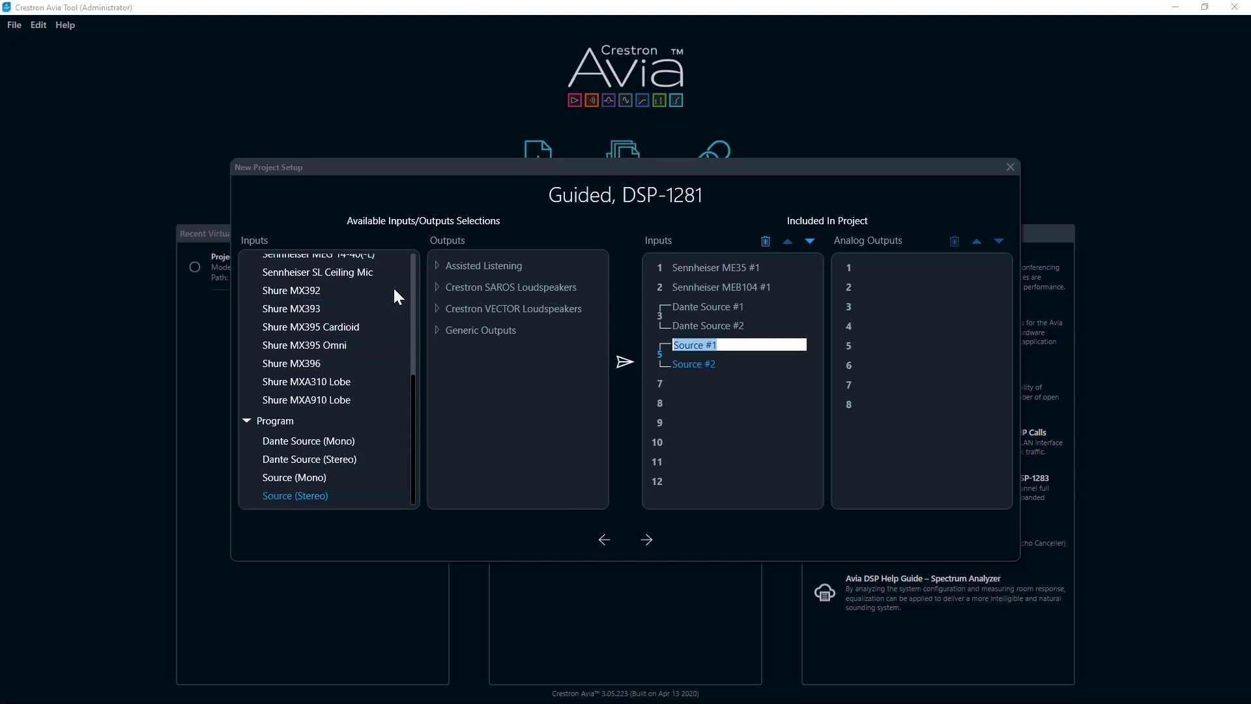
Step: Assign Crestron SAROS IC6 and two CD1295 LF/HF loudspeakers to analog outputs 1–3
{"action": "left_click", "coordinate": [438, 287]}
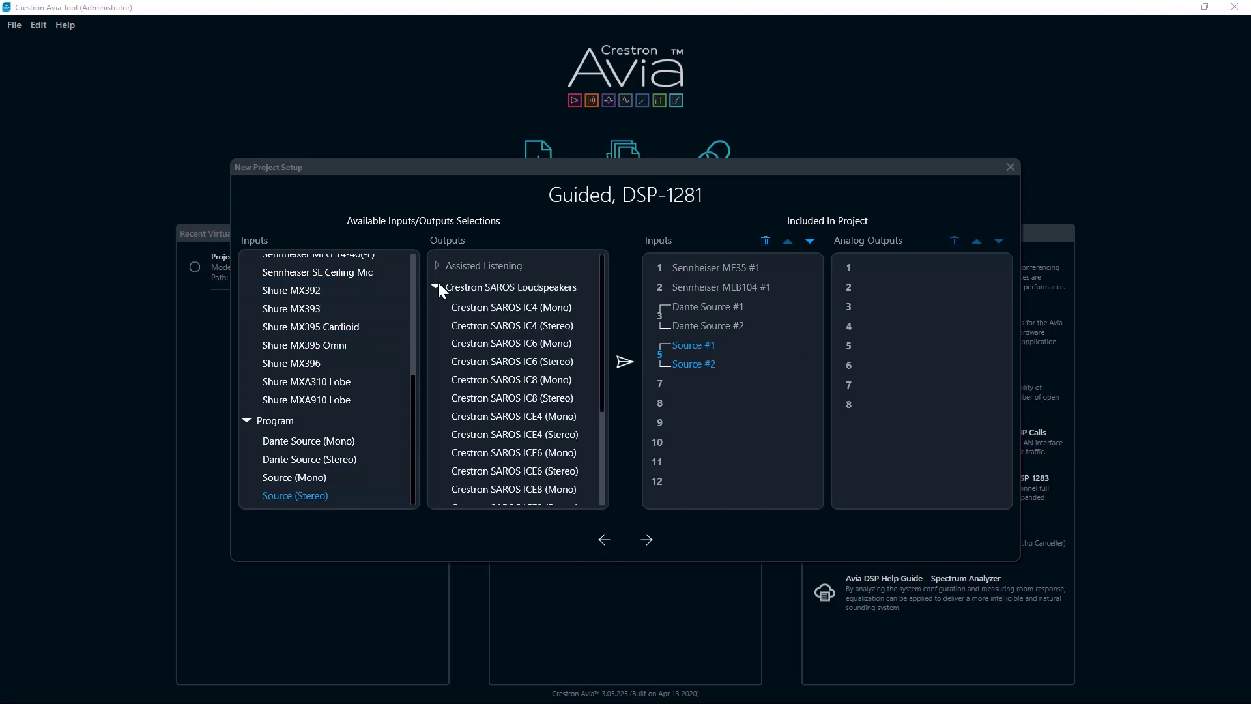
{"action": "double_click", "coordinate": [475, 343]}
{"action": "scroll", "coordinate": [476, 390], "scroll_direction": "down", "scroll_amount": 5}
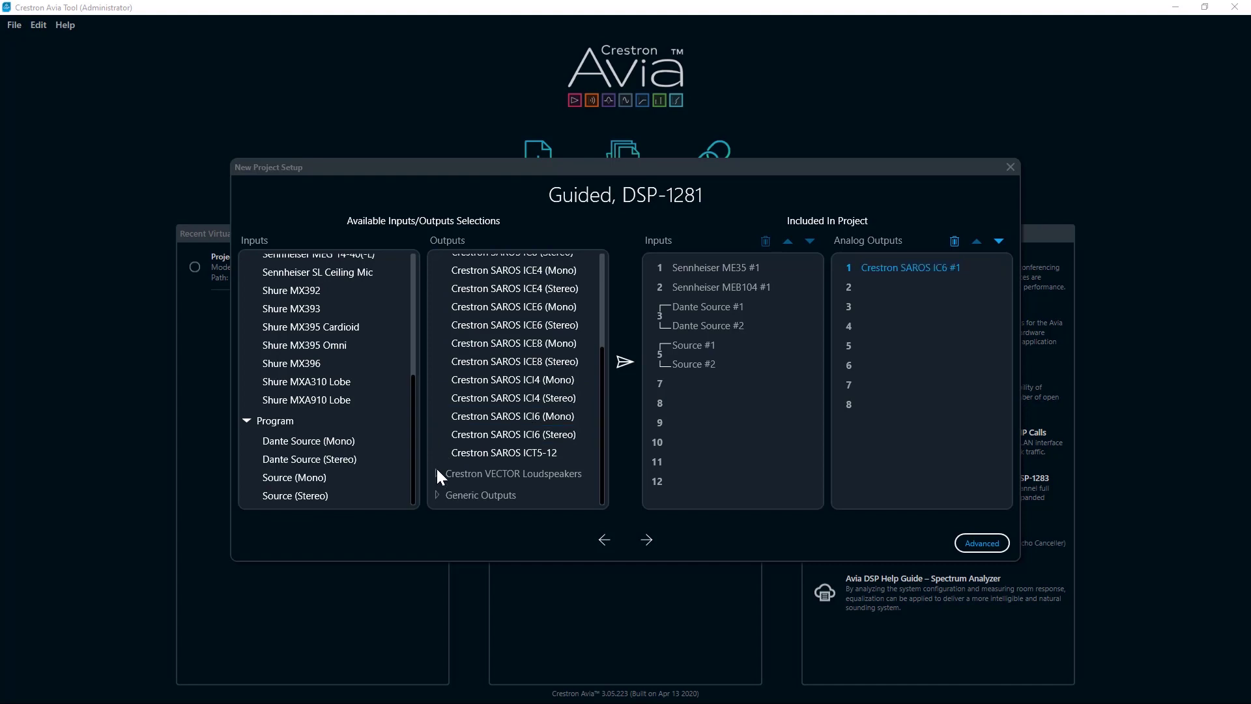
{"action": "left_click", "coordinate": [436, 467]}
{"action": "scroll", "coordinate": [515, 440], "scroll_direction": "down", "scroll_amount": 4}
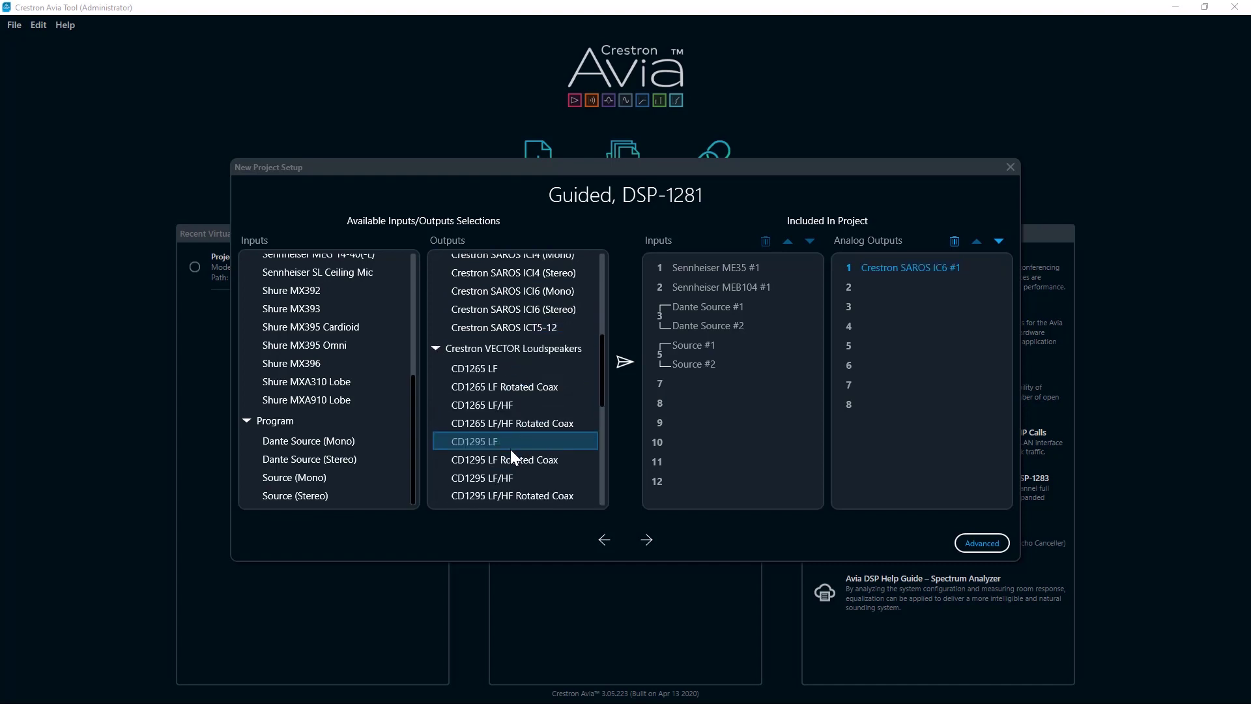
{"action": "scroll", "coordinate": [510, 448], "scroll_direction": "down", "scroll_amount": 3}
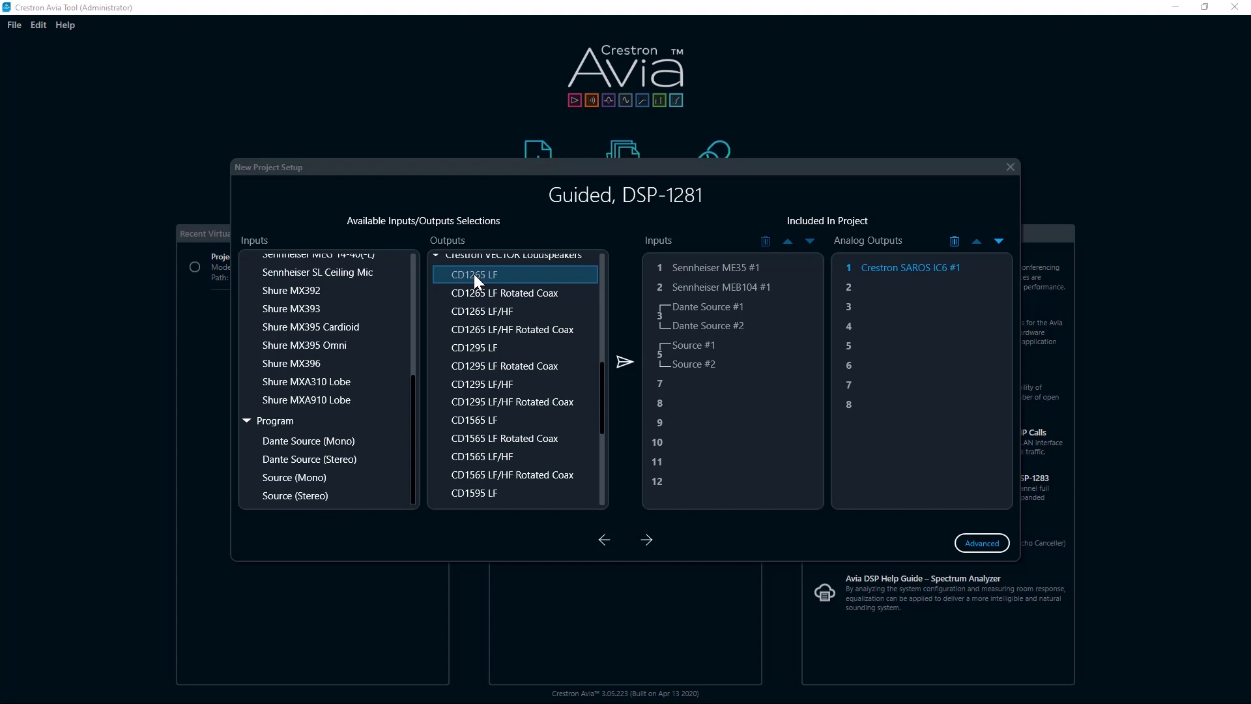
{"action": "double_click", "coordinate": [469, 385]}
{"action": "double_click", "coordinate": [468, 383]}
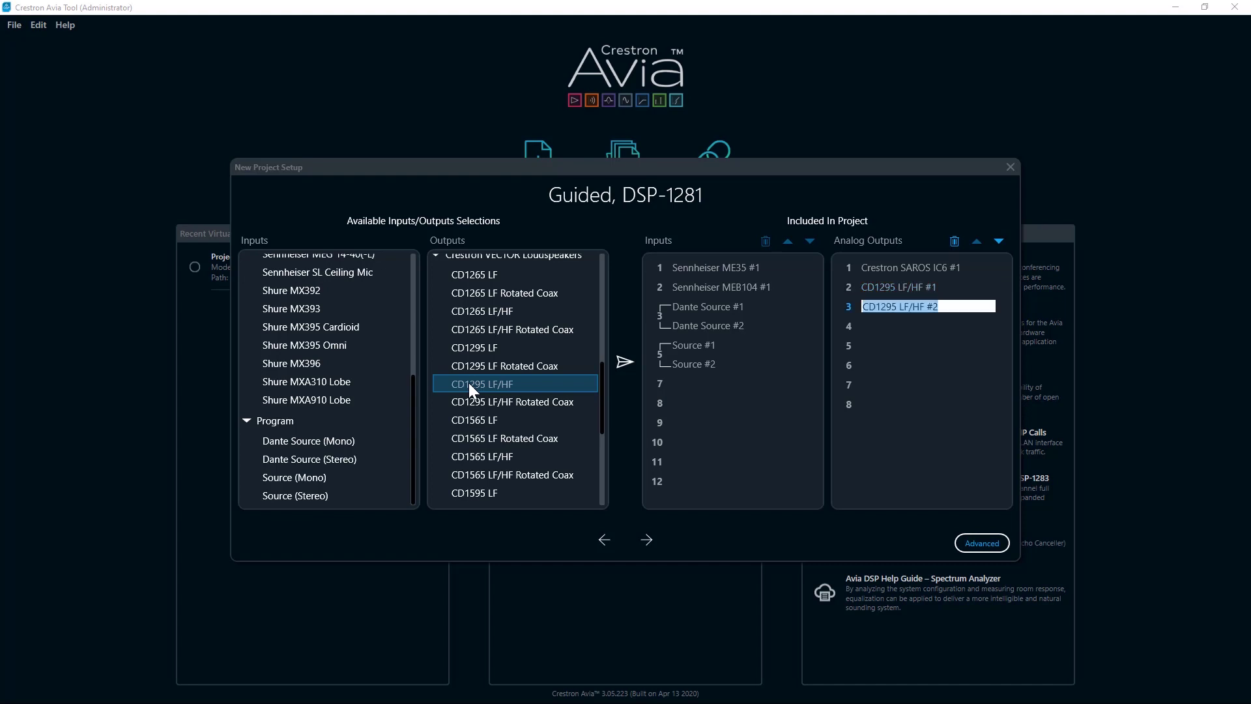
{"action": "scroll", "coordinate": [502, 385], "scroll_direction": "down", "scroll_amount": 5}
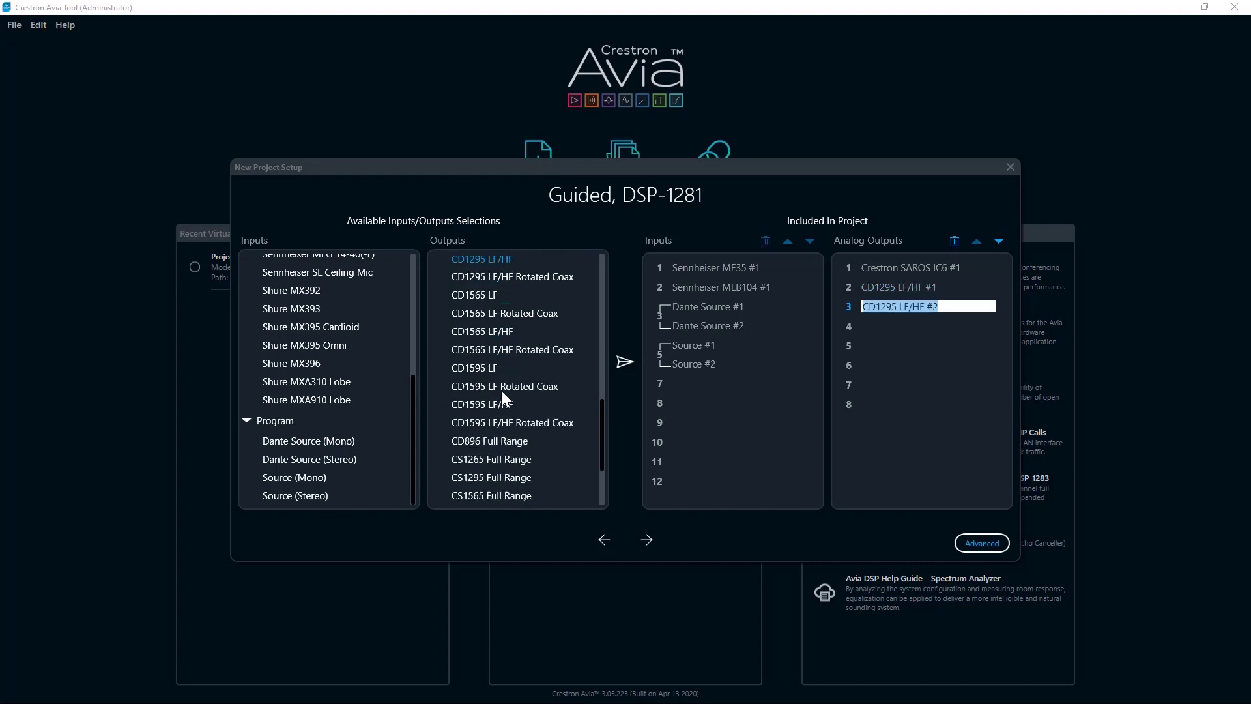
{"action": "scroll", "coordinate": [499, 391], "scroll_direction": "down", "scroll_amount": 3}
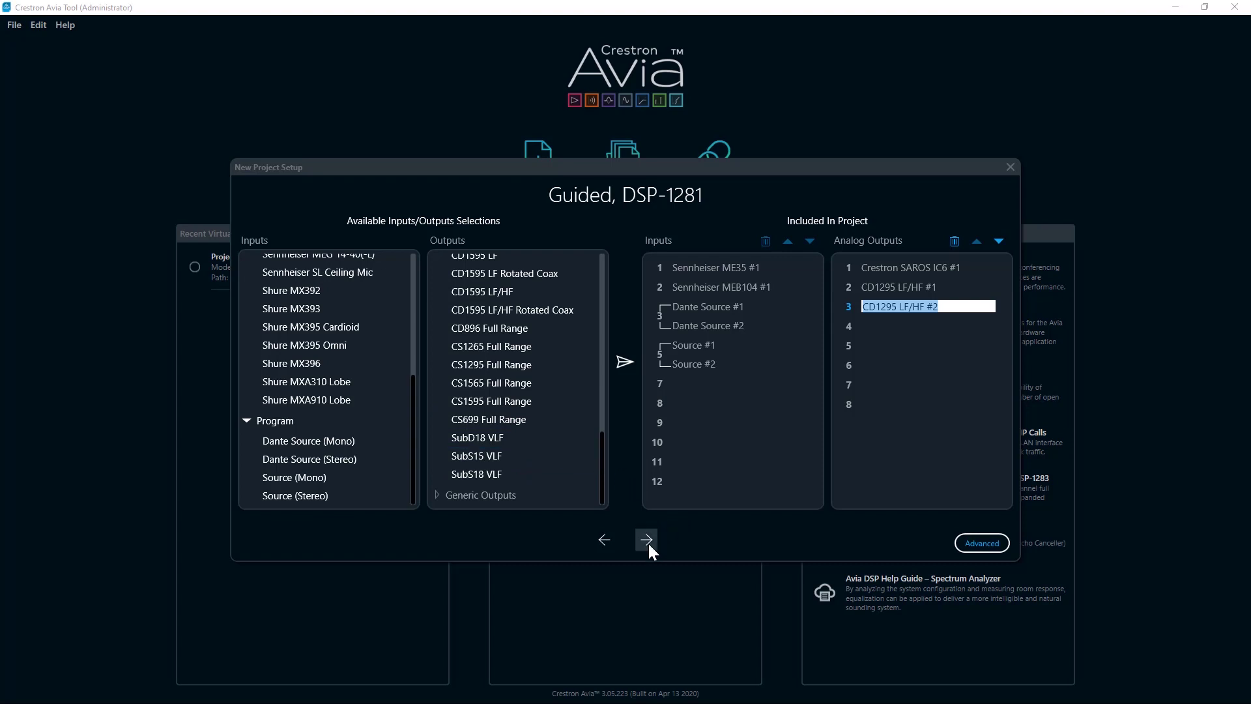
Step: Keep Add Ducking enabled in Advanced options and view the DSP-1281 wiring diagram
{"action": "left_click", "coordinate": [964, 542]}
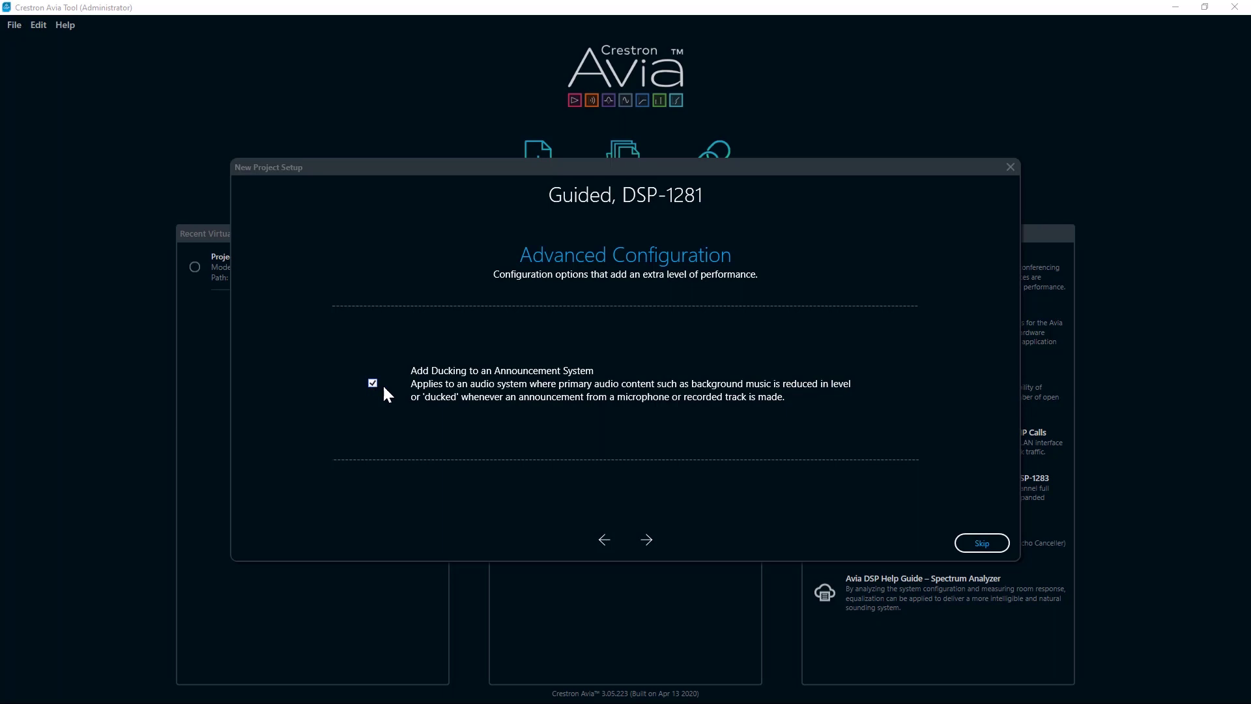
{"action": "left_click", "coordinate": [652, 540]}
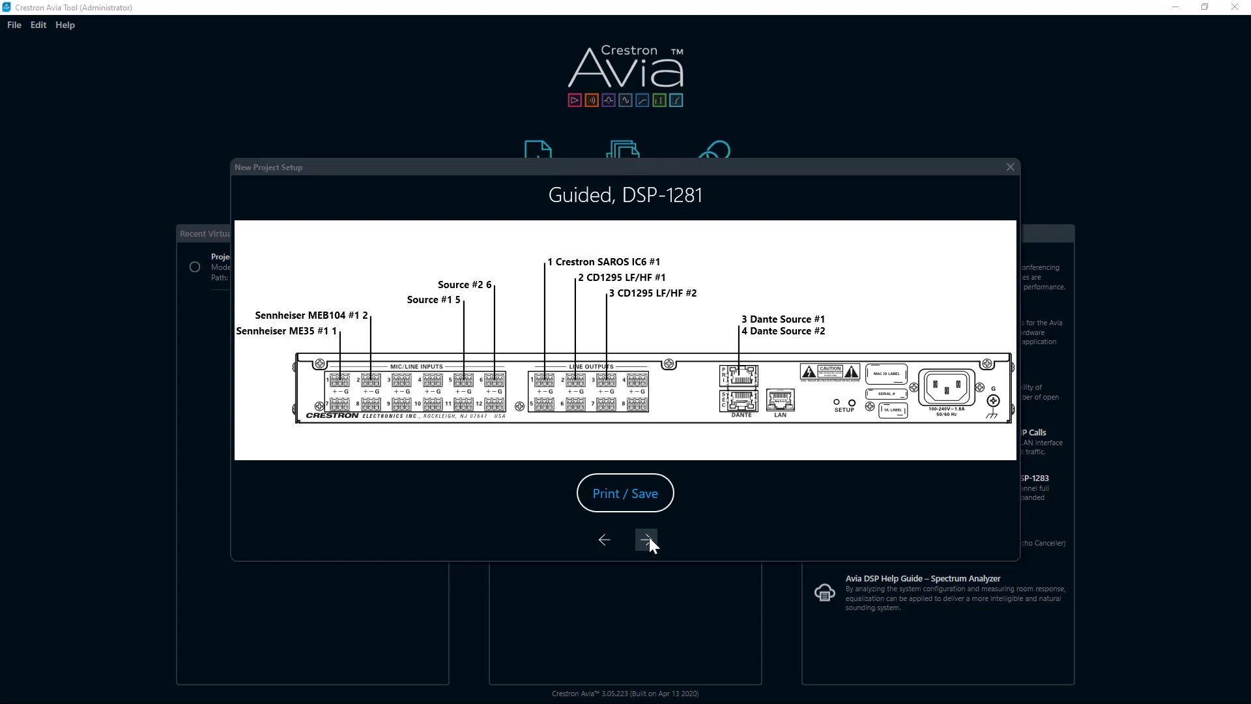
Step: Create the Guided project and open it in Virtual Mode
{"action": "left_click", "coordinate": [647, 540]}
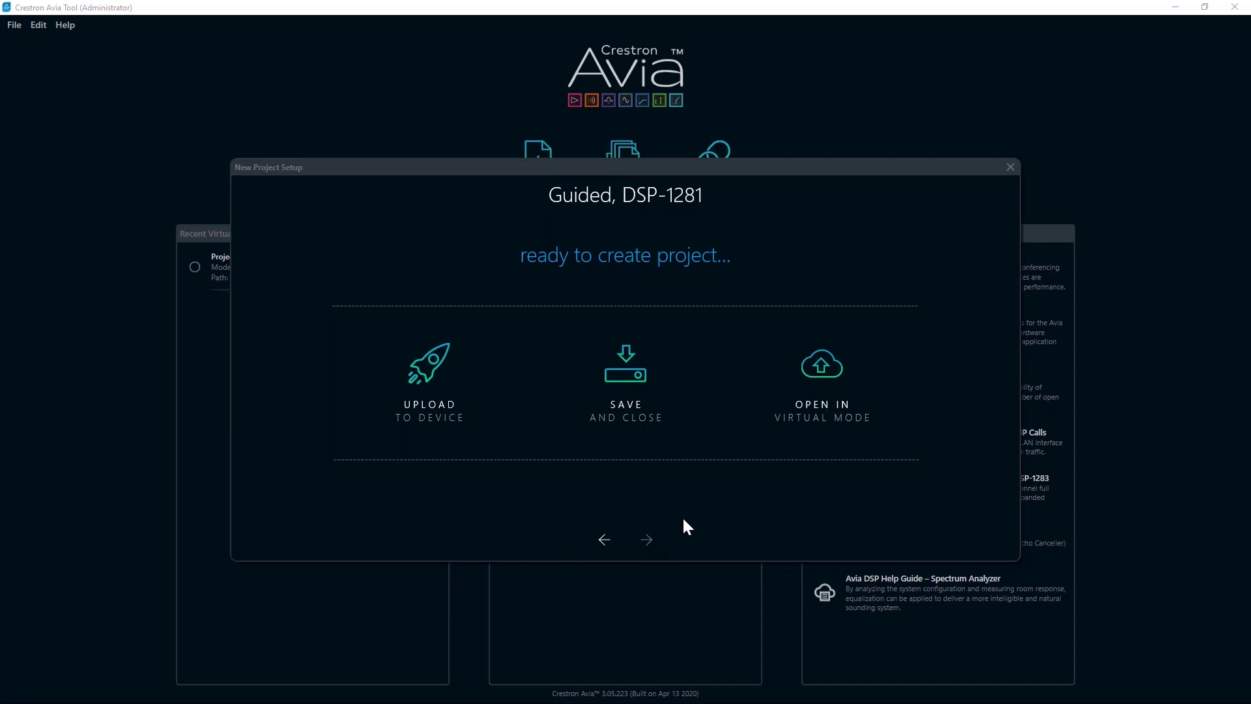
{"action": "left_click", "coordinate": [819, 389]}
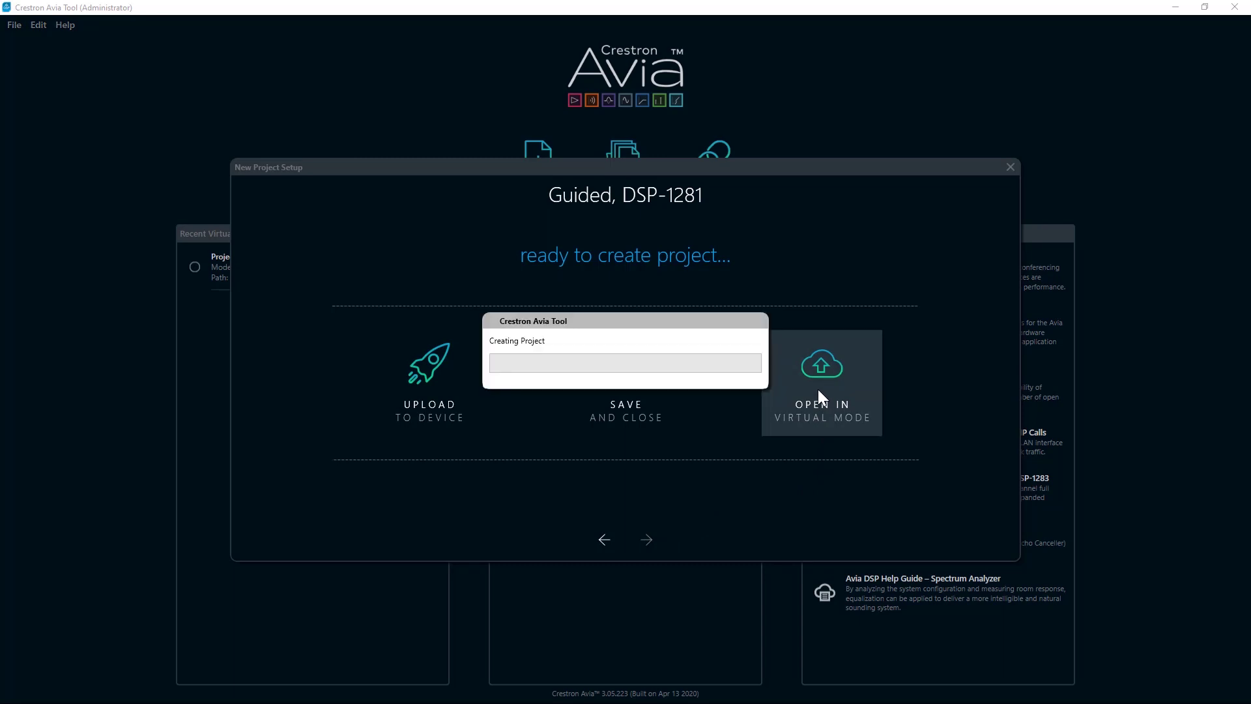